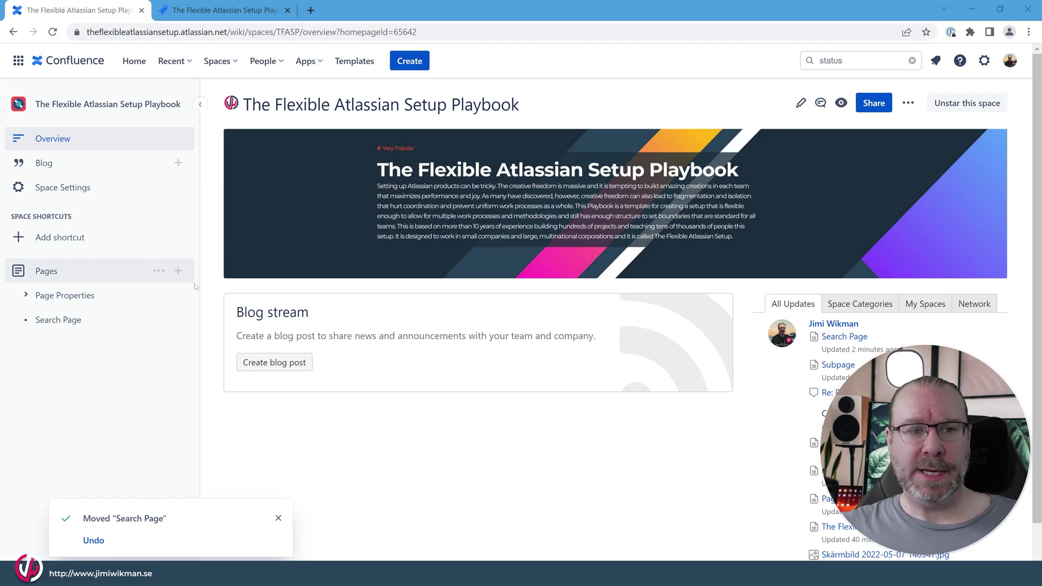
Title the new page 'Tables' and insert an empty three-column table with /ta
left_click(176, 276)
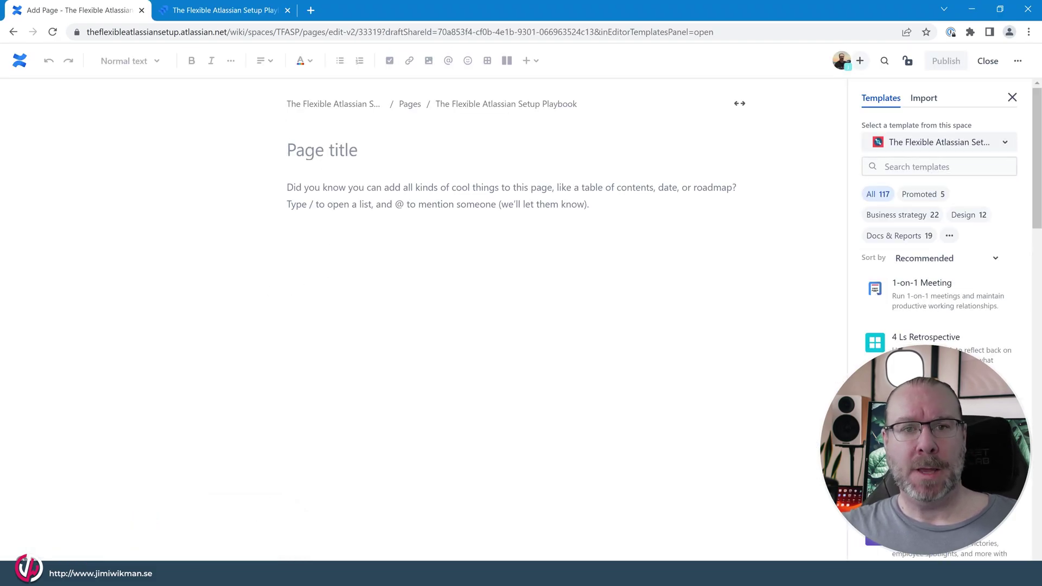
type("Tables")
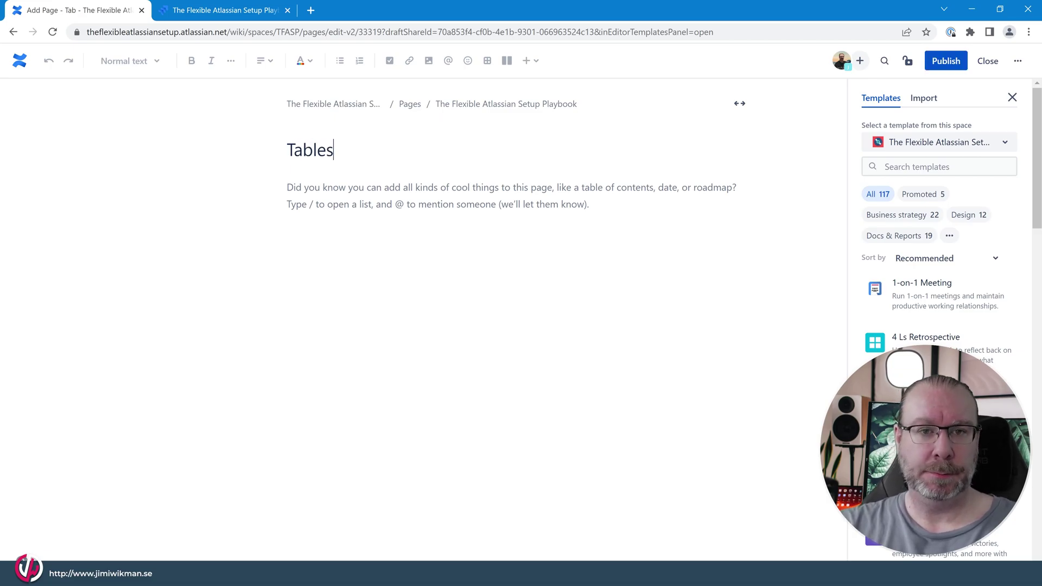
key("Return")
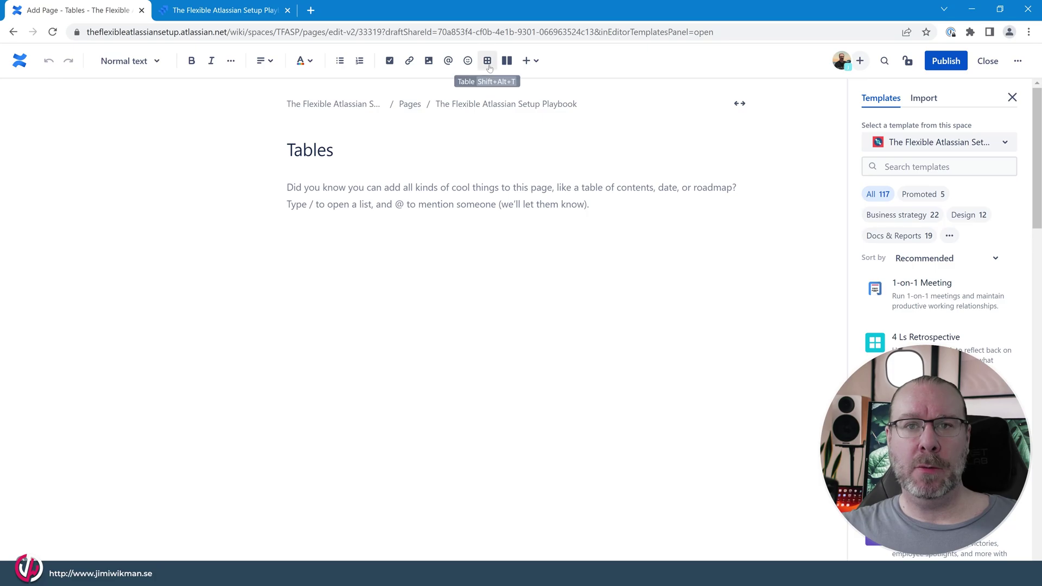
type("/ta")
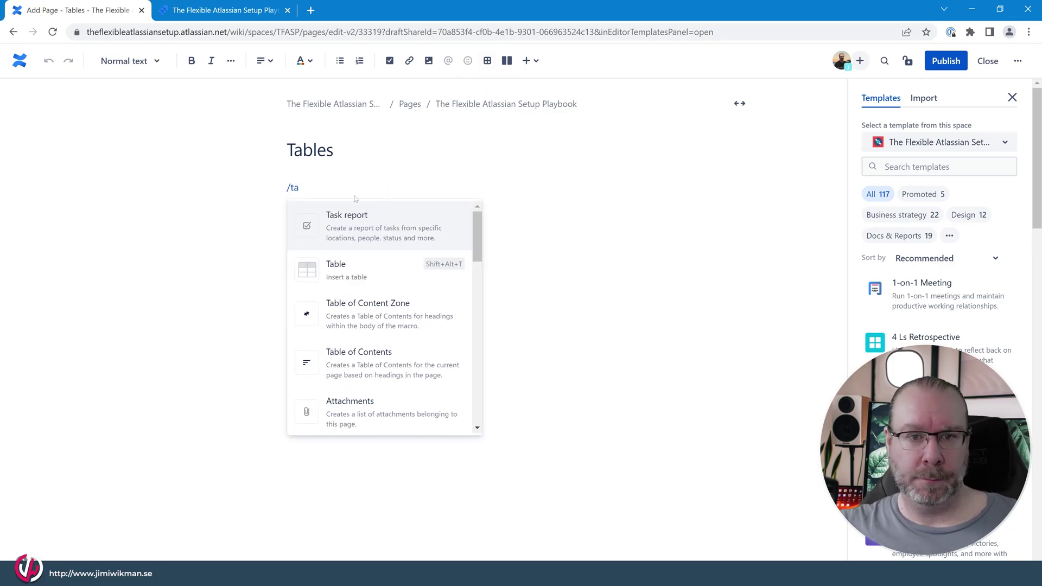
left_click(374, 277)
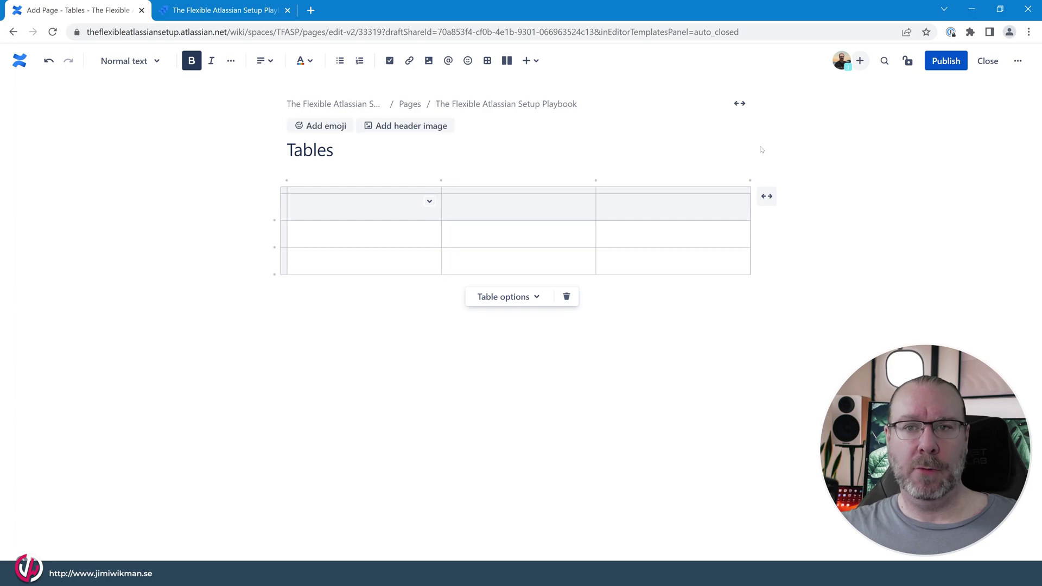
Toggle the page and the table between full width and narrow width
left_click(740, 103)
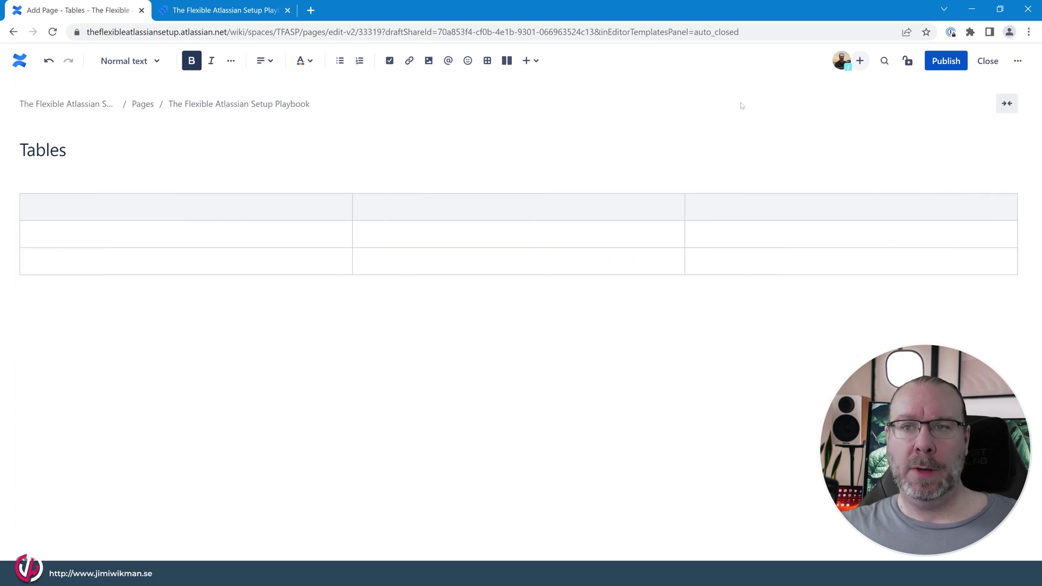
left_click(1007, 104)
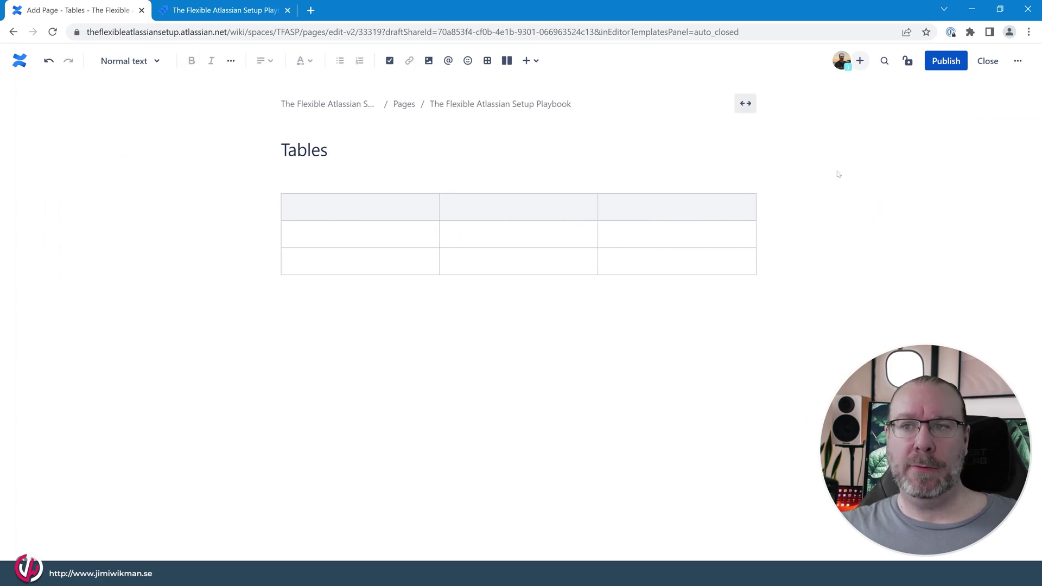
left_click(293, 206)
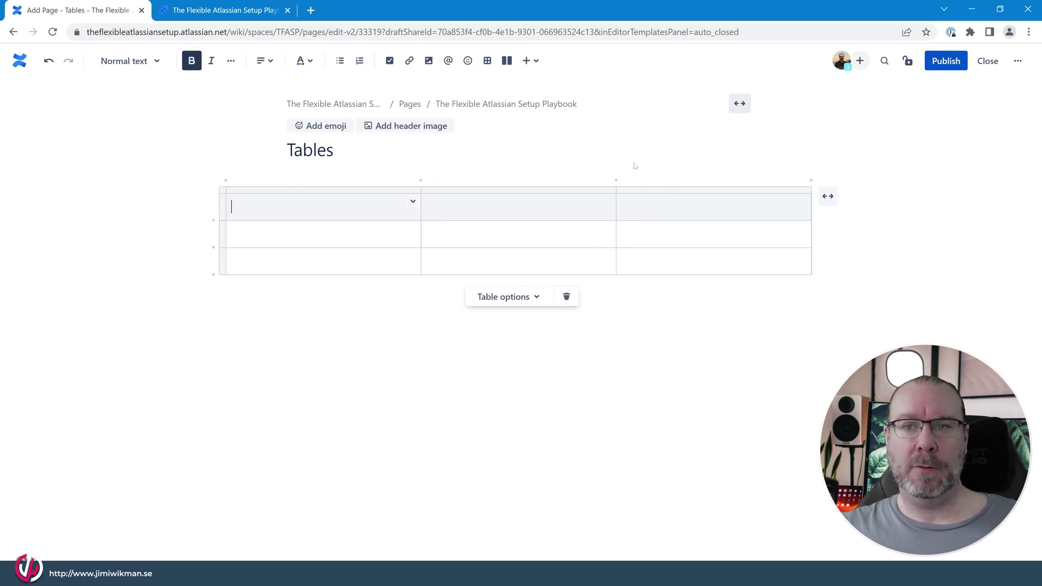
left_click(824, 196)
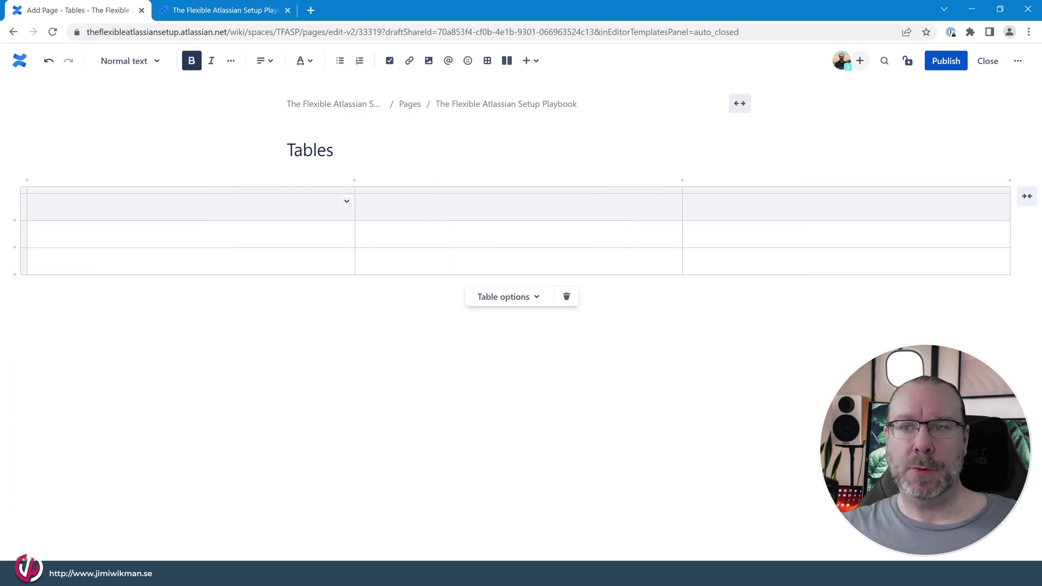
left_click(1027, 196)
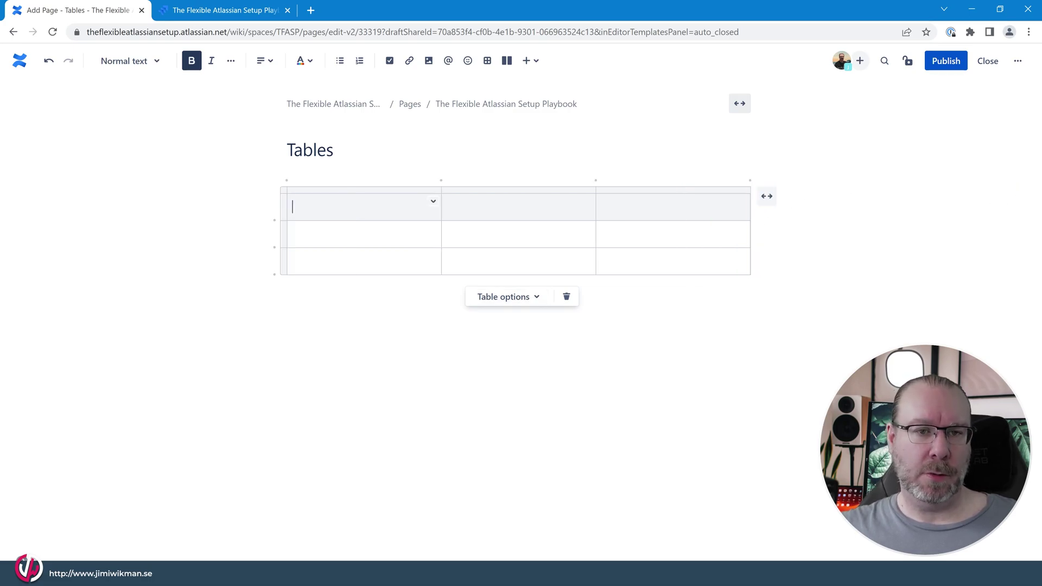
Label the header cells 'status', 'Fun stuff' and 'date'
left_click_drag(326, 207, 601, 206)
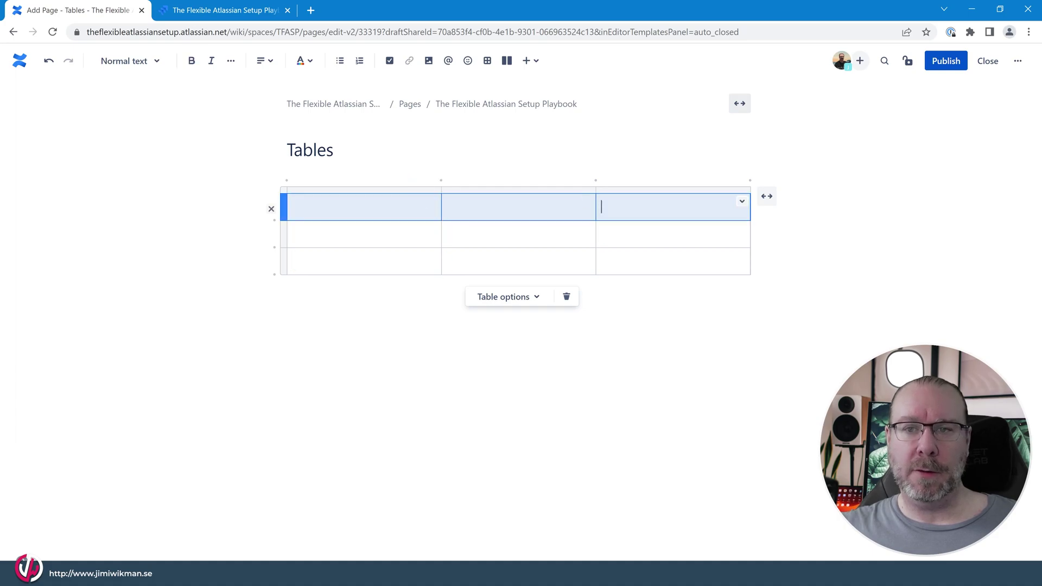
left_click(850, 239)
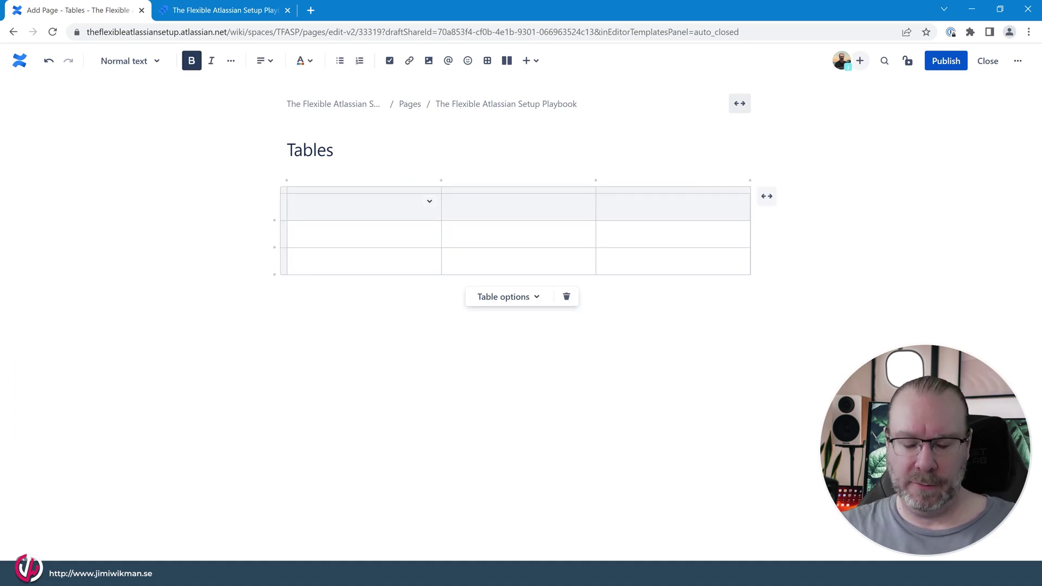
type("stat")
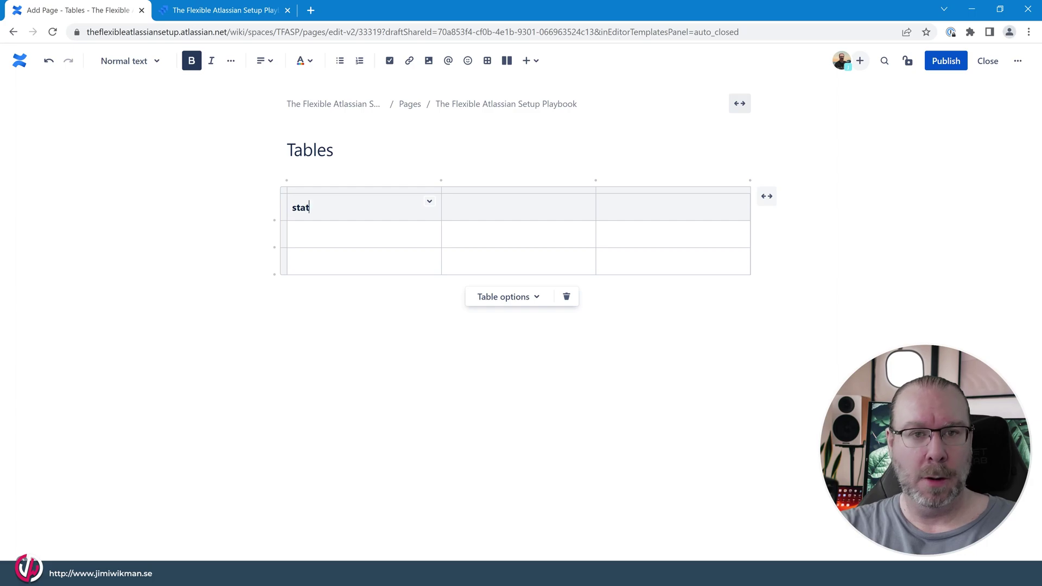
type("us")
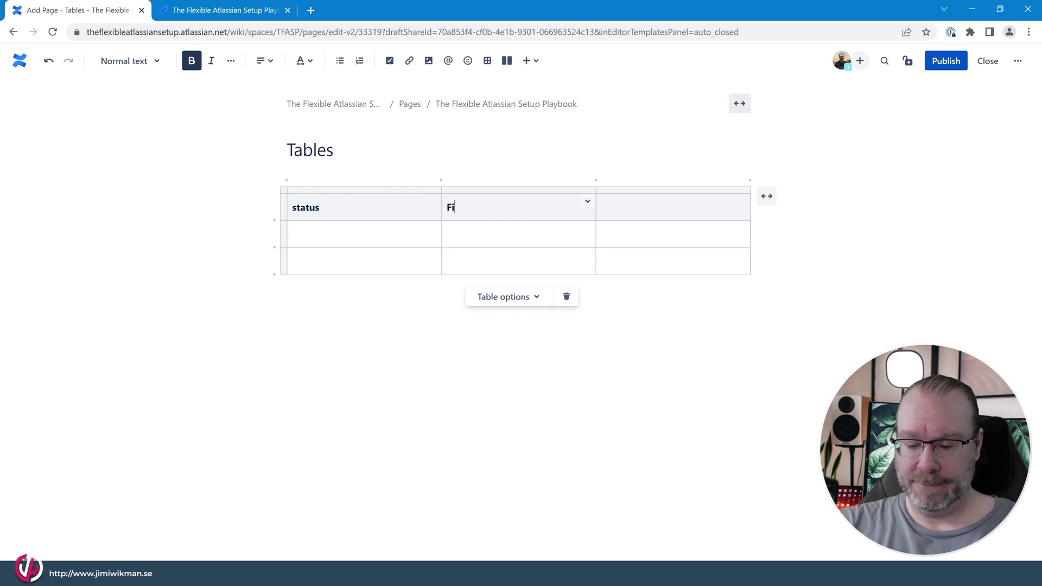
type("Fun stuff")
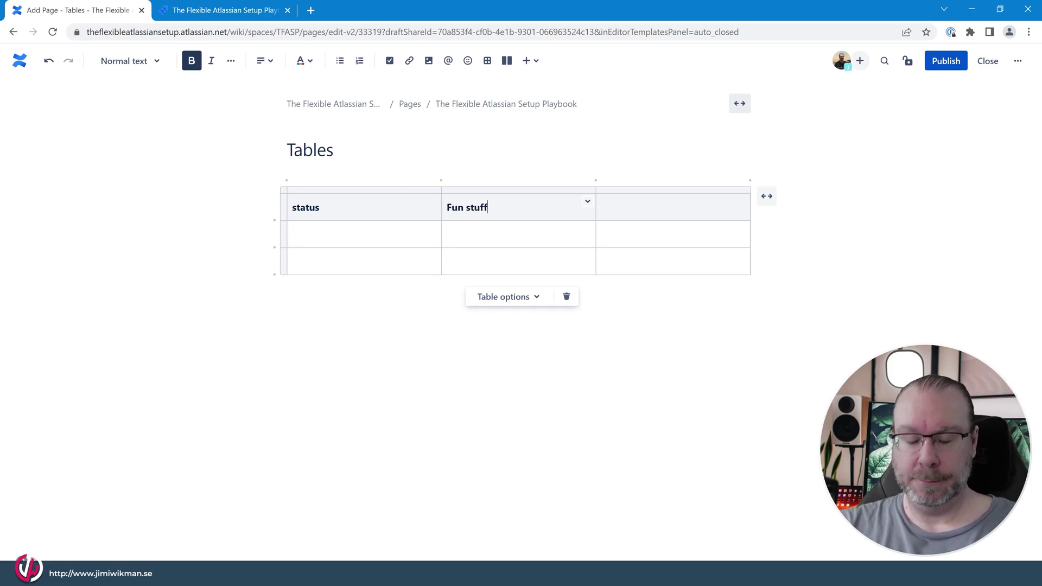
type("date")
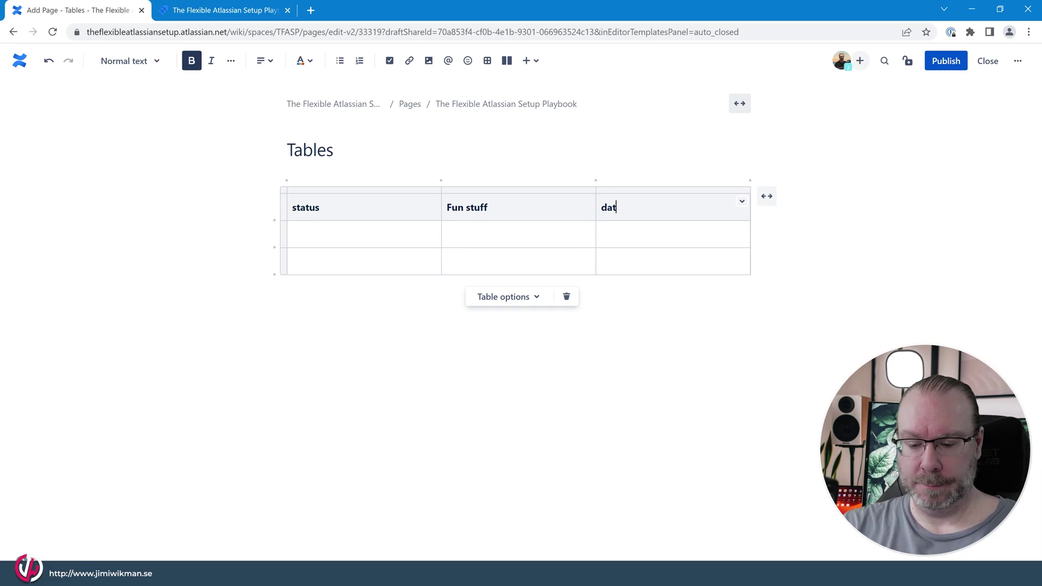
Add a fourth column after 'date' and widen the 'Fun stuff' column
left_click(292, 234)
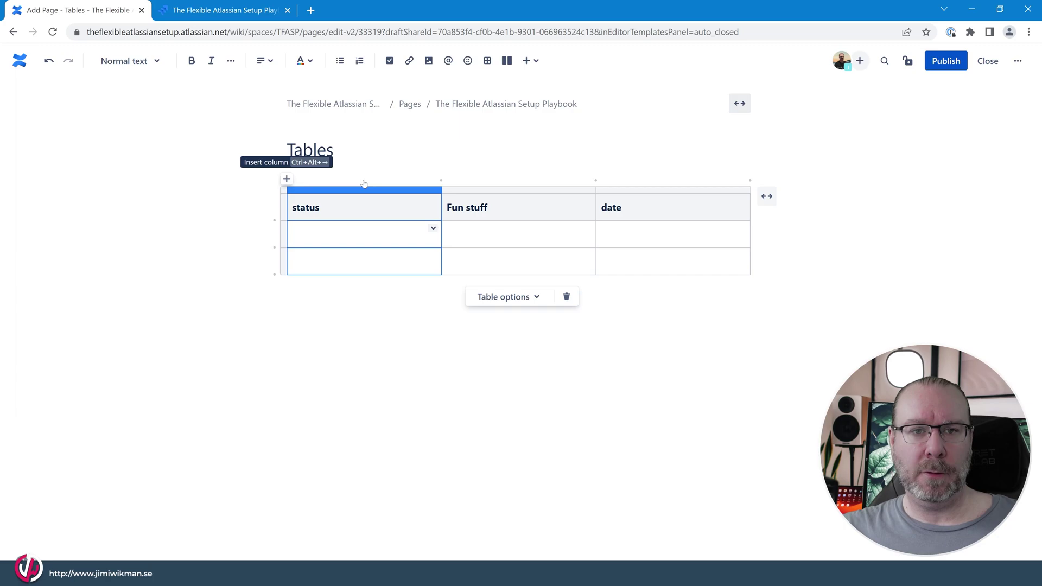
mouse_move(600, 181)
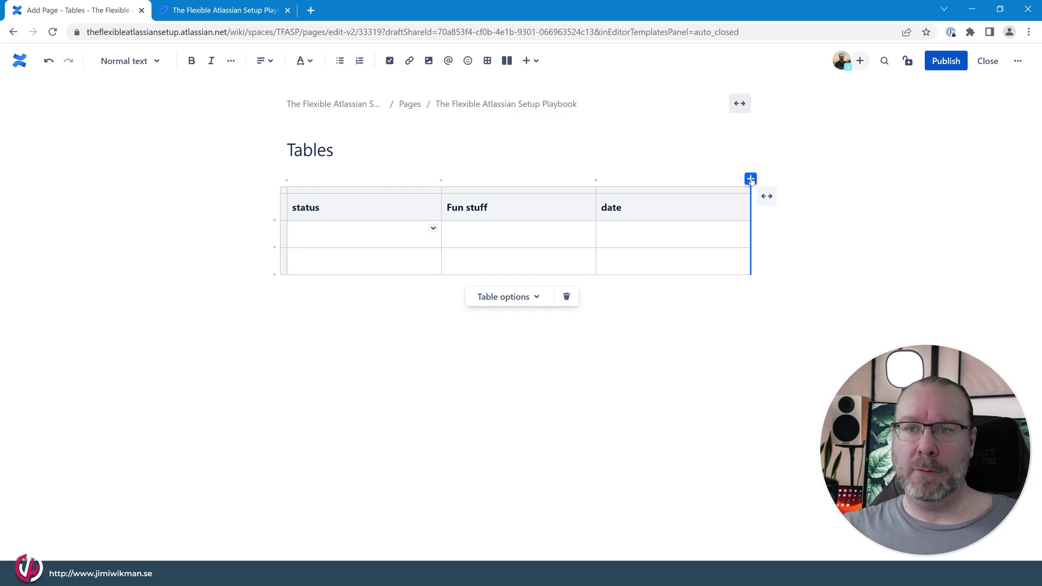
mouse_move(751, 181)
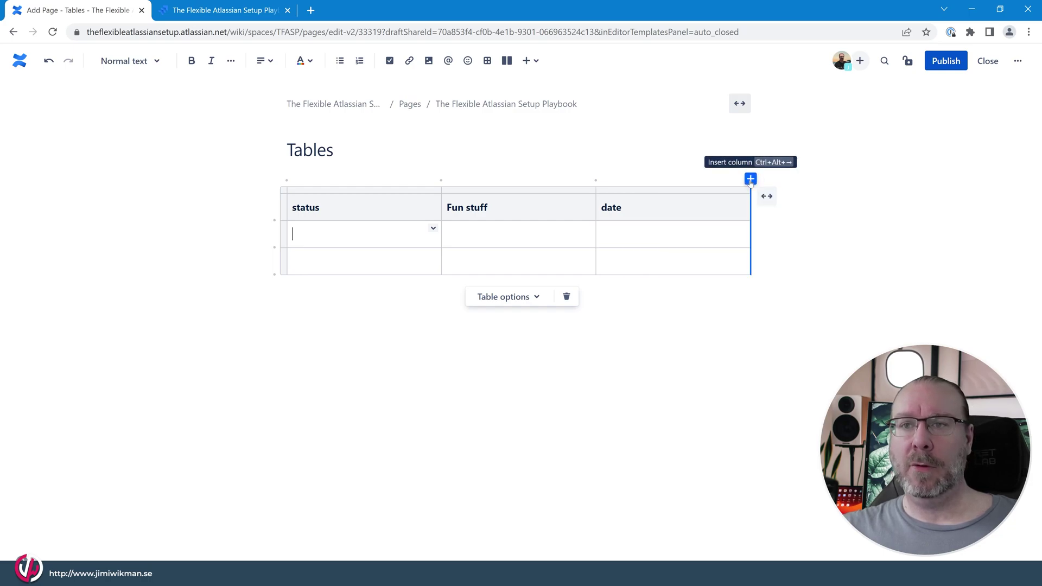
left_click(751, 179)
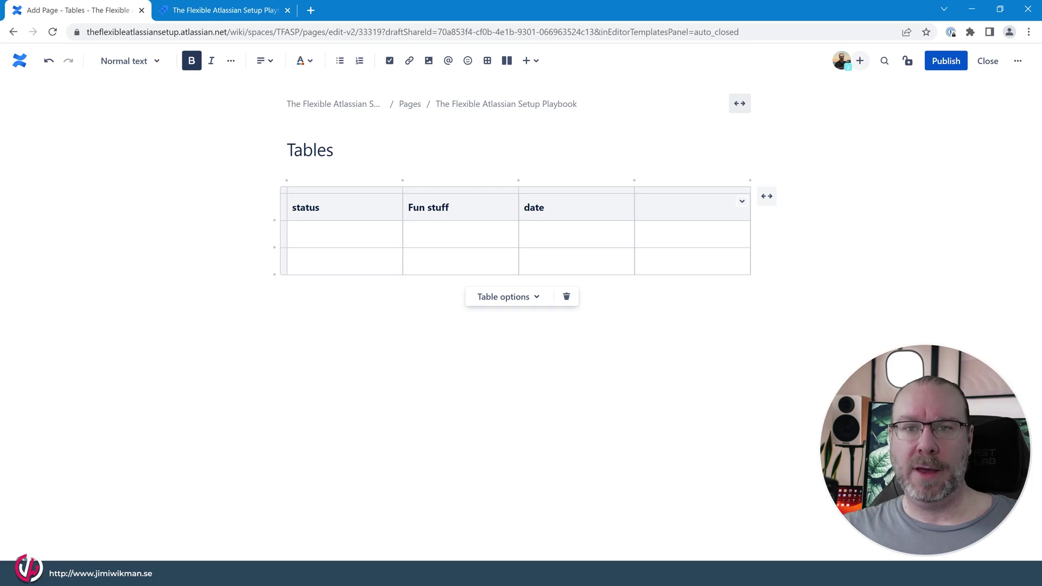
mouse_move(518, 233)
left_mouse_down()
mouse_move(575, 232)
mouse_move(344, 242)
mouse_move(547, 246)
mouse_move(514, 242)
mouse_move(528, 242)
left_mouse_up()
Set Table options to keep the header row on and turn the header column off
left_click(689, 360)
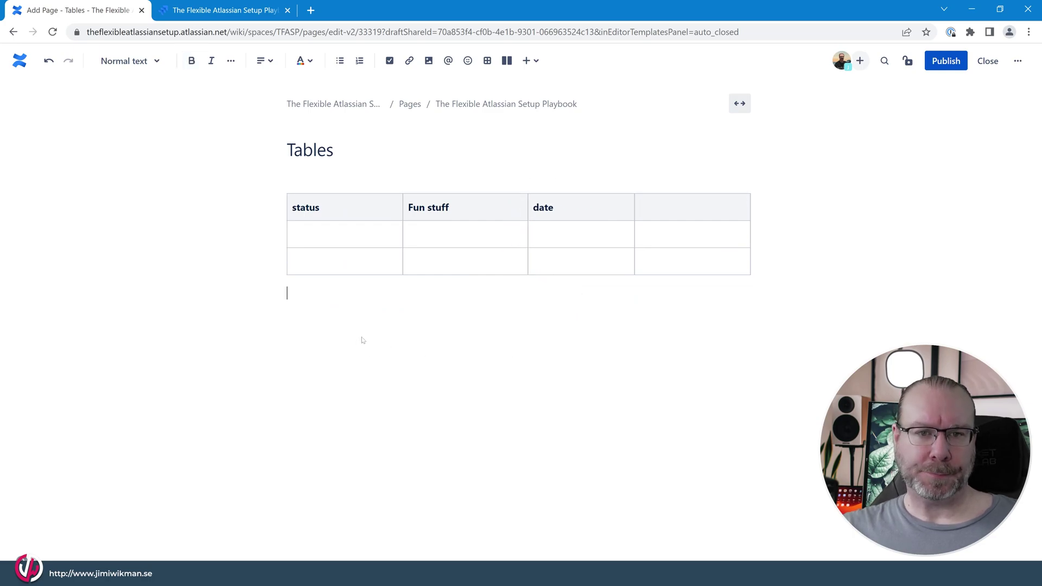
key("Up")
key("Up")
key("Up")
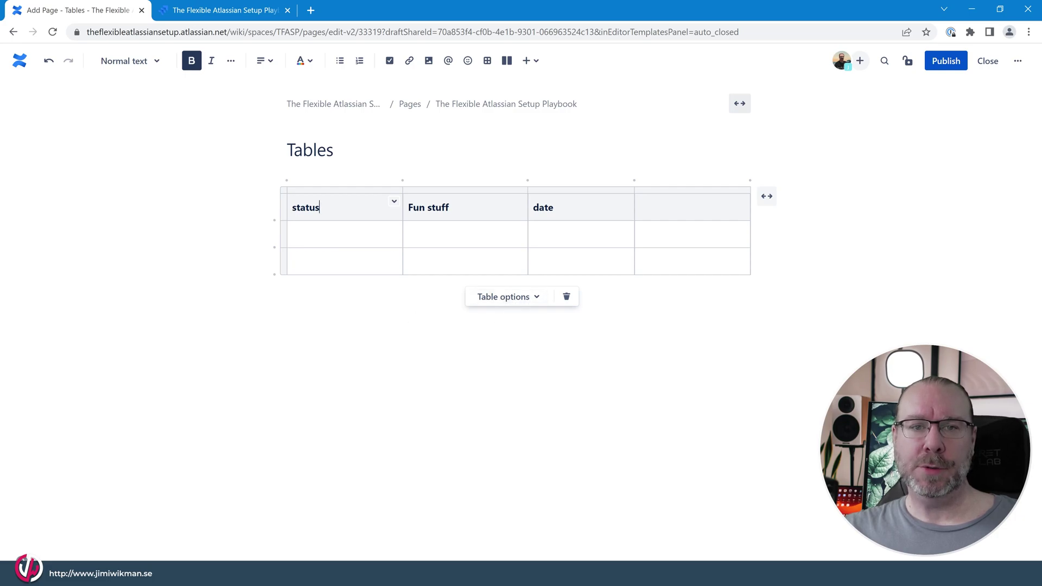
left_click(516, 299)
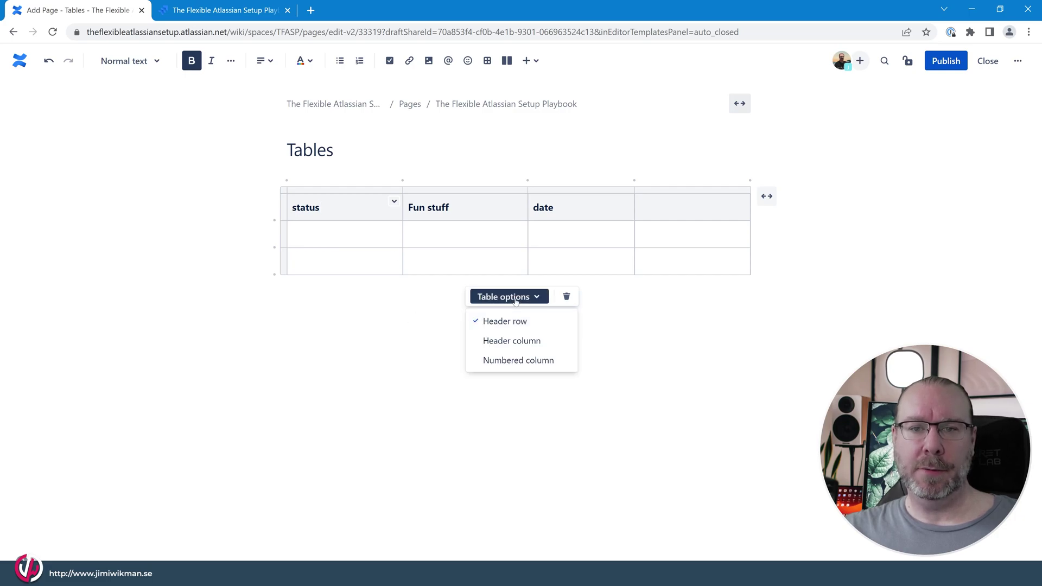
left_click(536, 321)
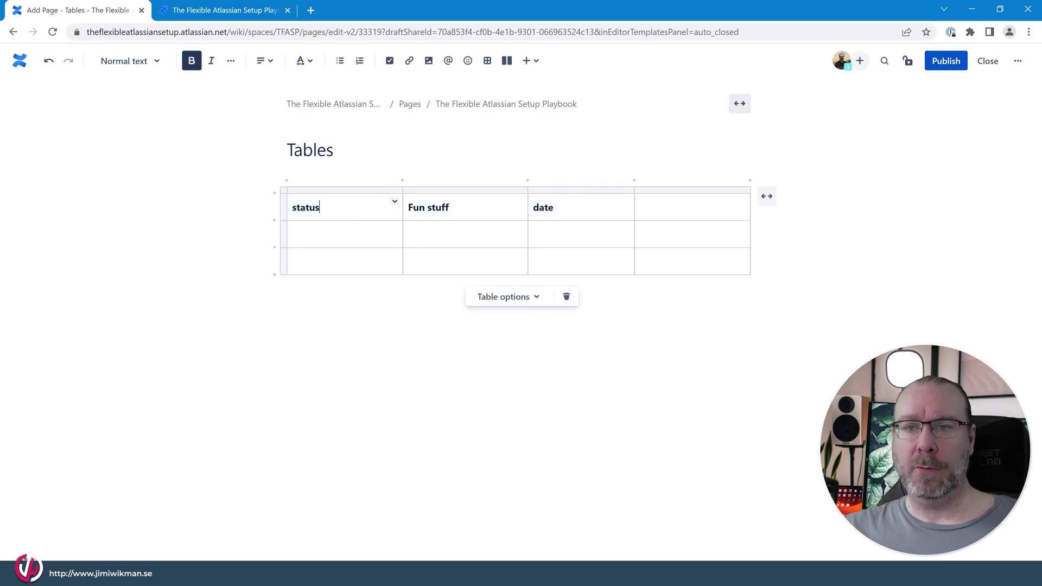
left_click(507, 297)
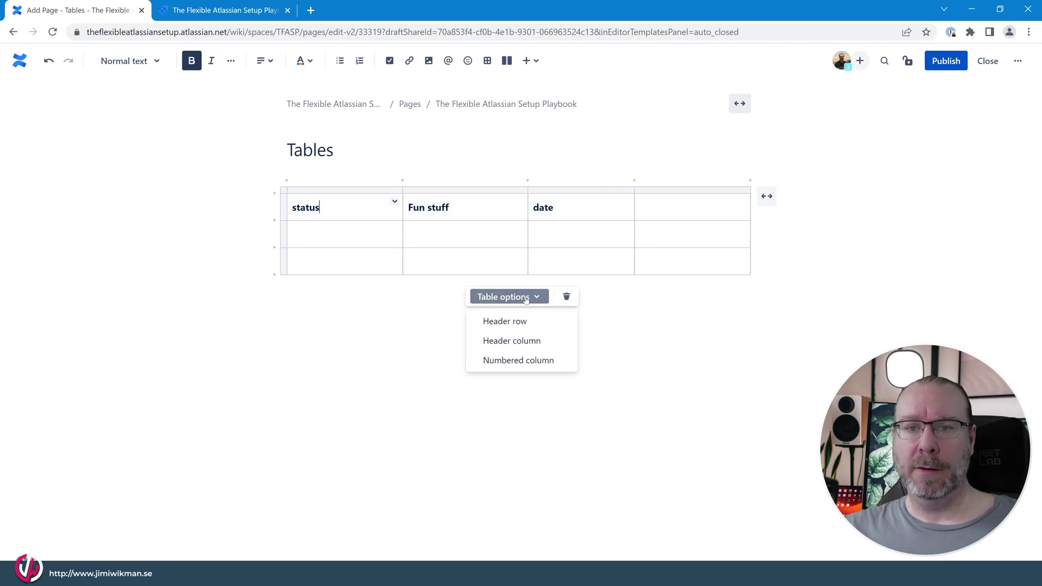
left_click(545, 342)
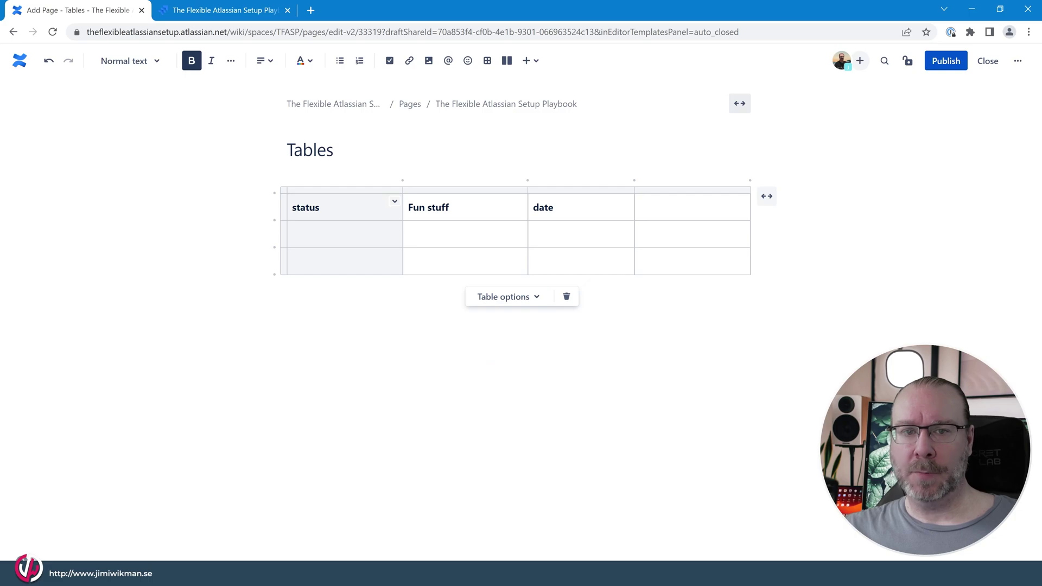
left_click(478, 296)
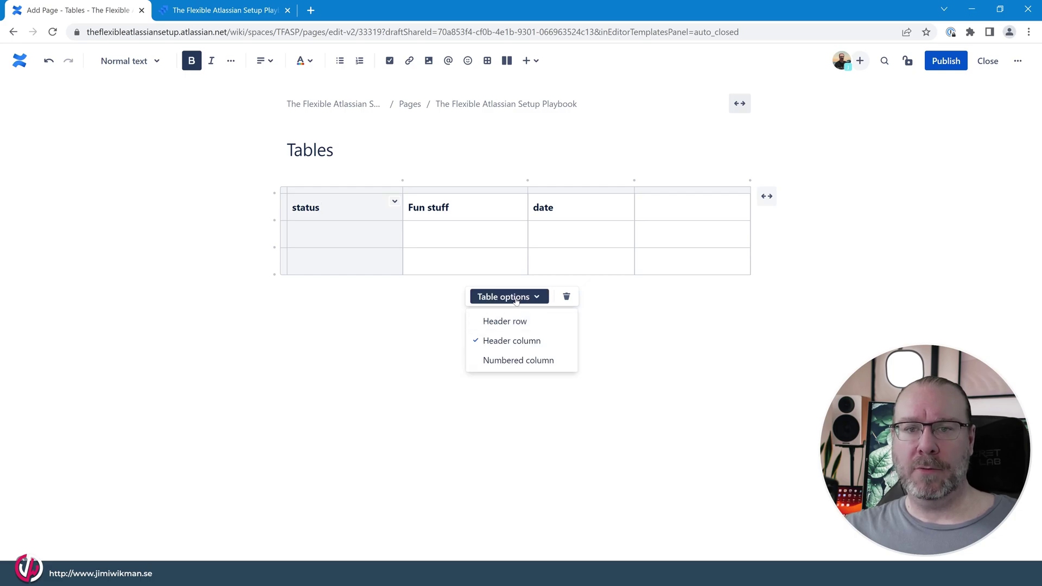
left_click(509, 320)
left_click(509, 296)
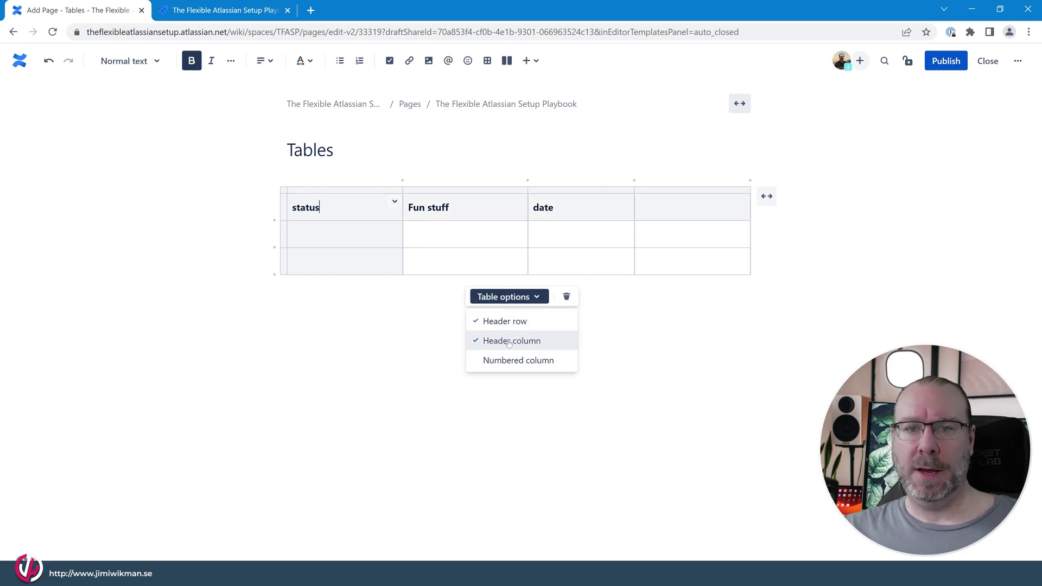
left_click(509, 342)
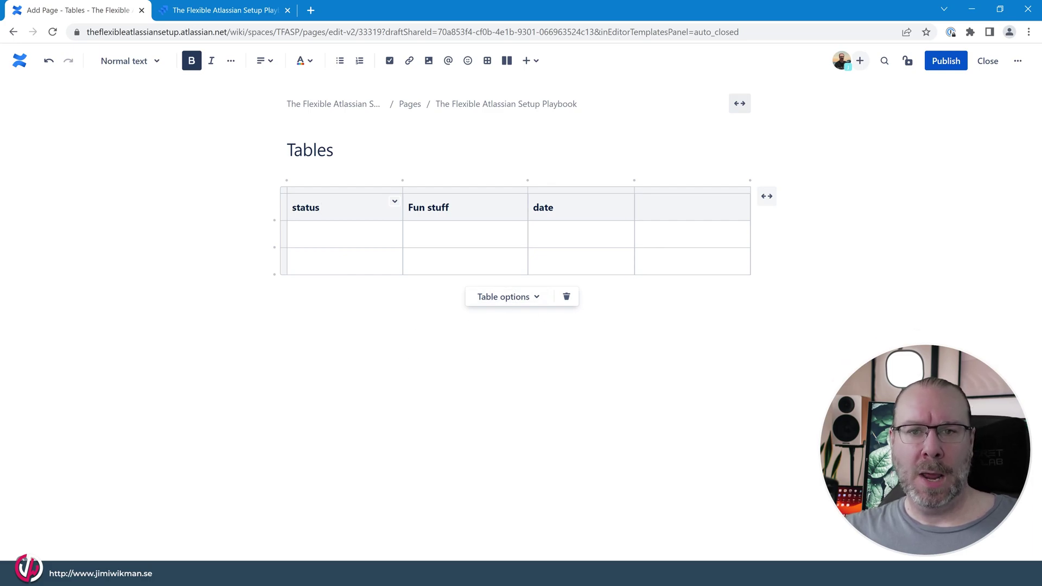
key("Down")
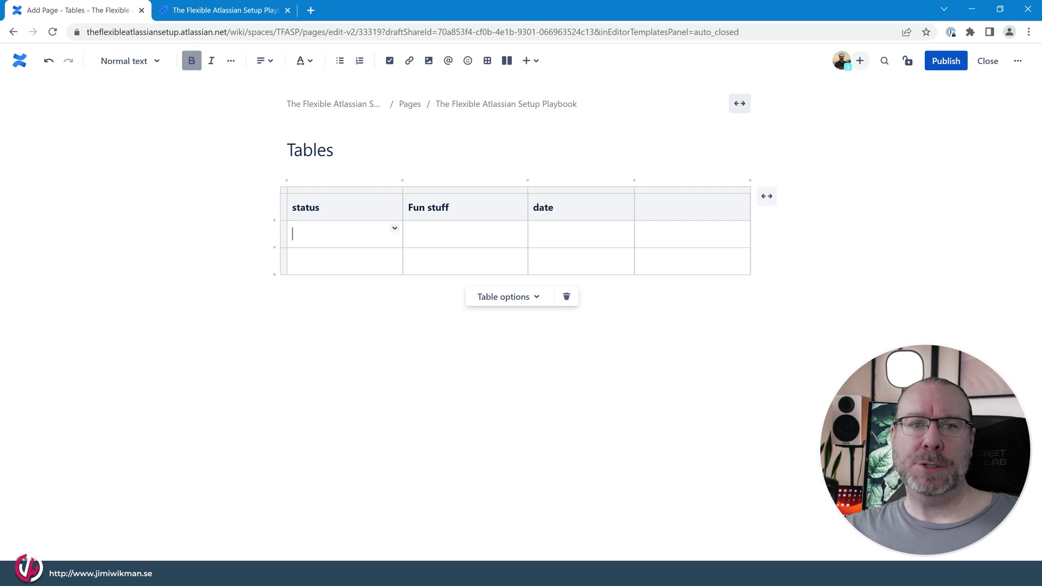
key("shift+Right")
key("shift+Right")
key("shift+Right")
key("shift+Down")
left_click(640, 261)
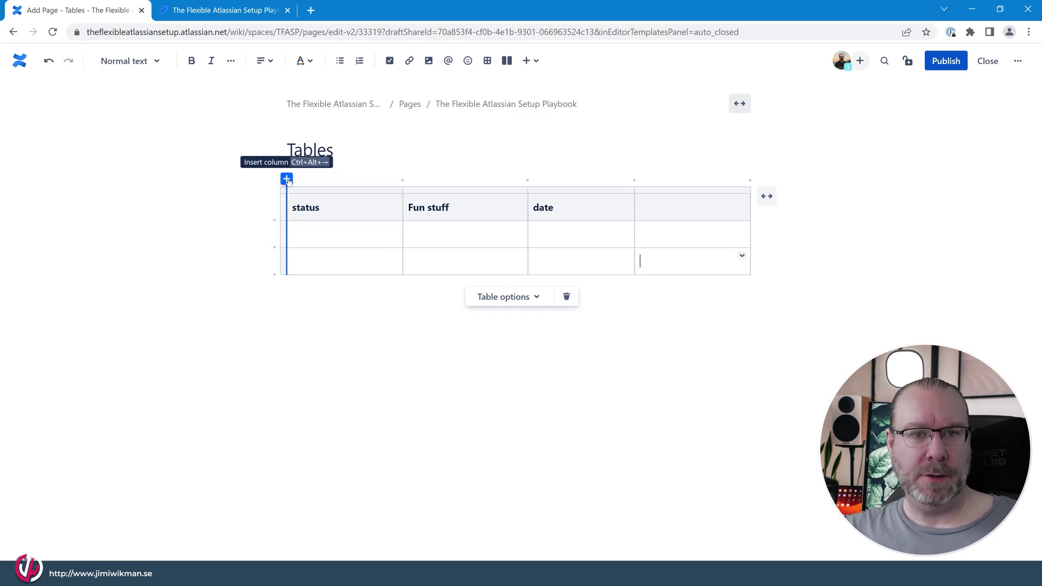
left_click(286, 180)
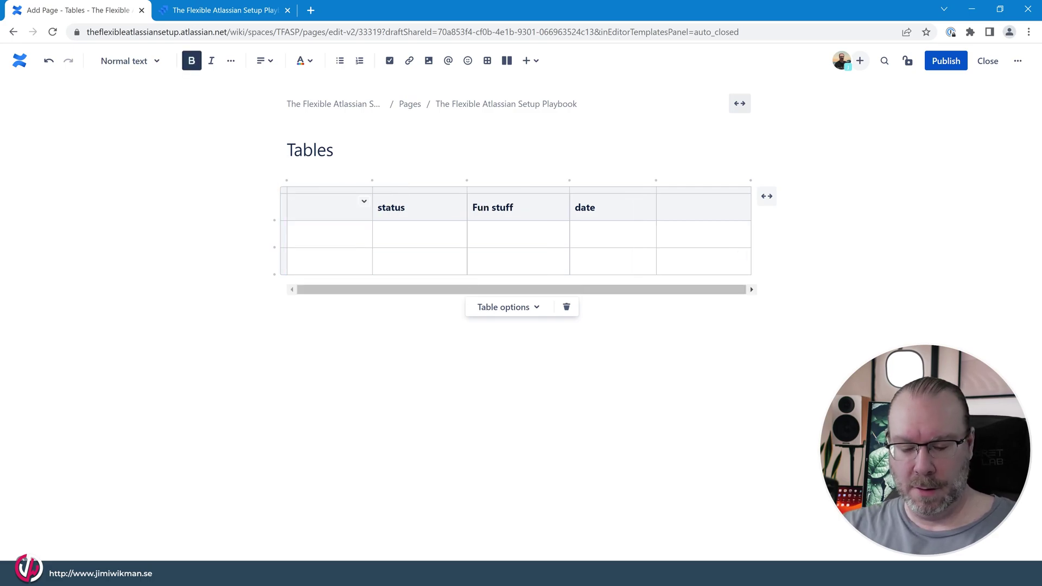
type("#")
key("Down")
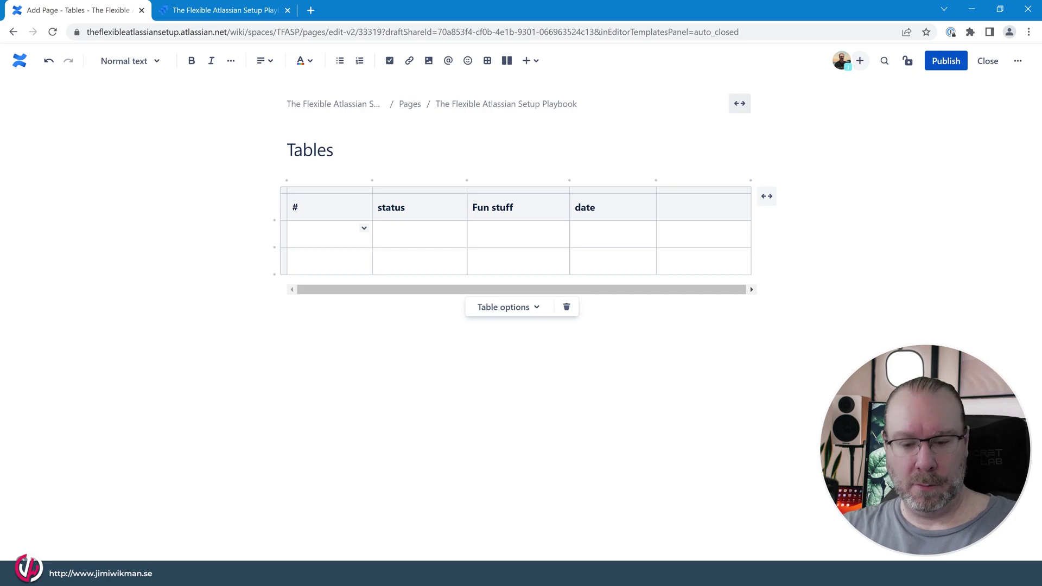
key("Down")
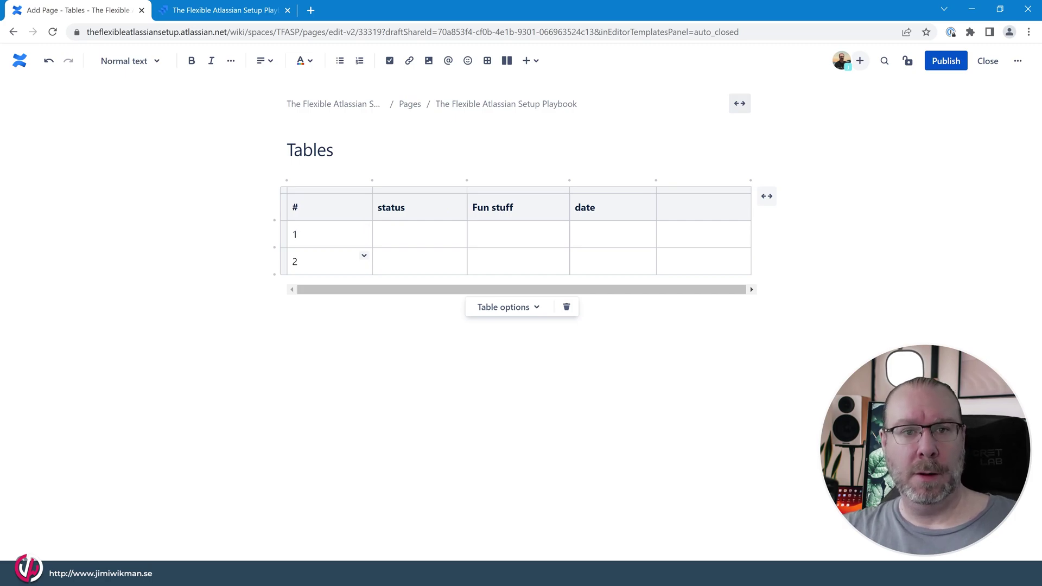
left_click(274, 247)
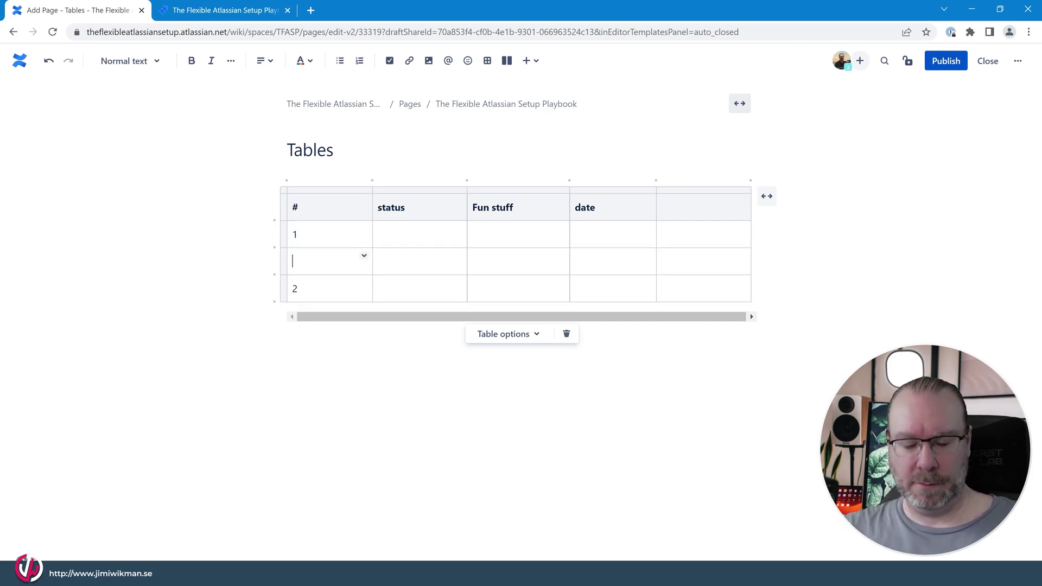
key("Down")
key("shift+End")
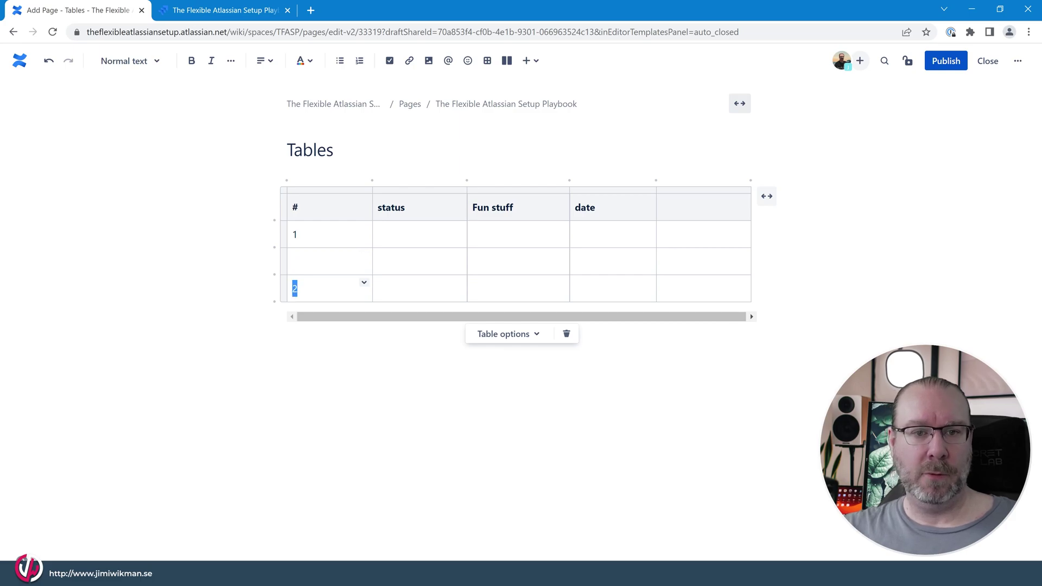
key("Right")
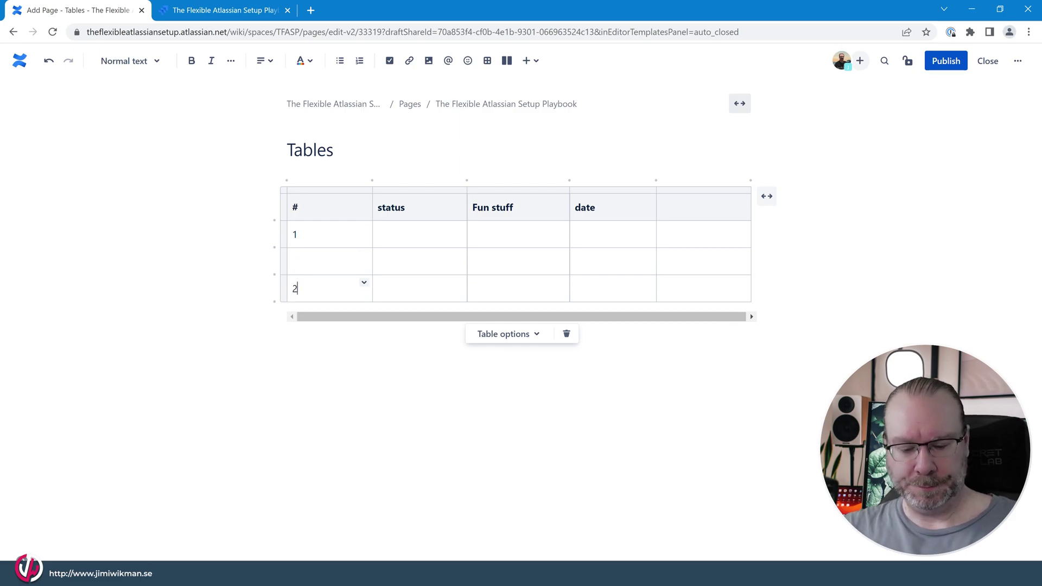
key("ctrl+z")
key("ctrl+z")
key("ctrl+z")
key("ctrl+z")
key("ctrl+z")
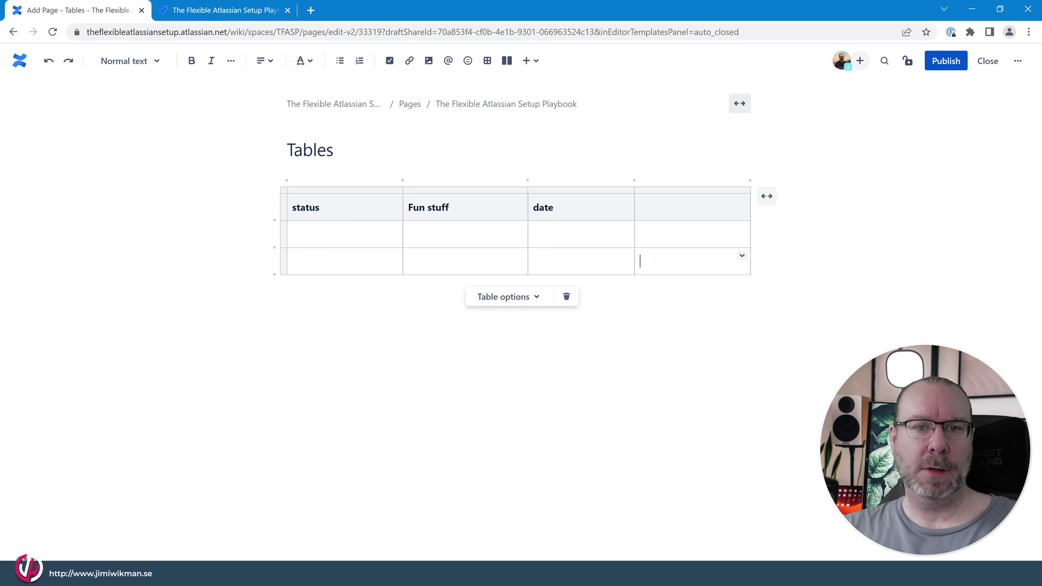
Add a numbered column and type 'sdfs' and 'sdfdsf' in the status cells, undoing an extra row
left_click(500, 297)
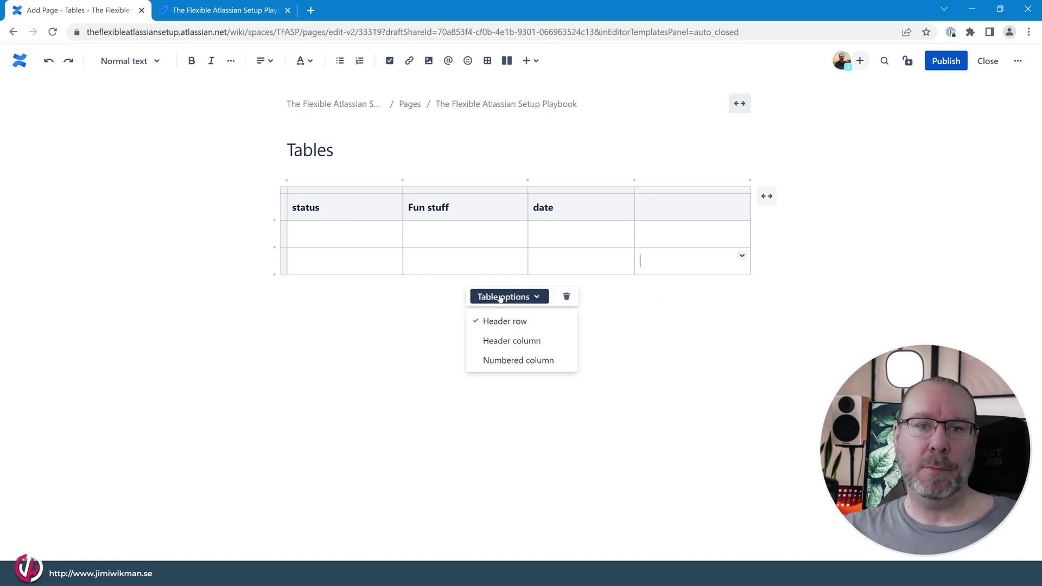
left_click(538, 364)
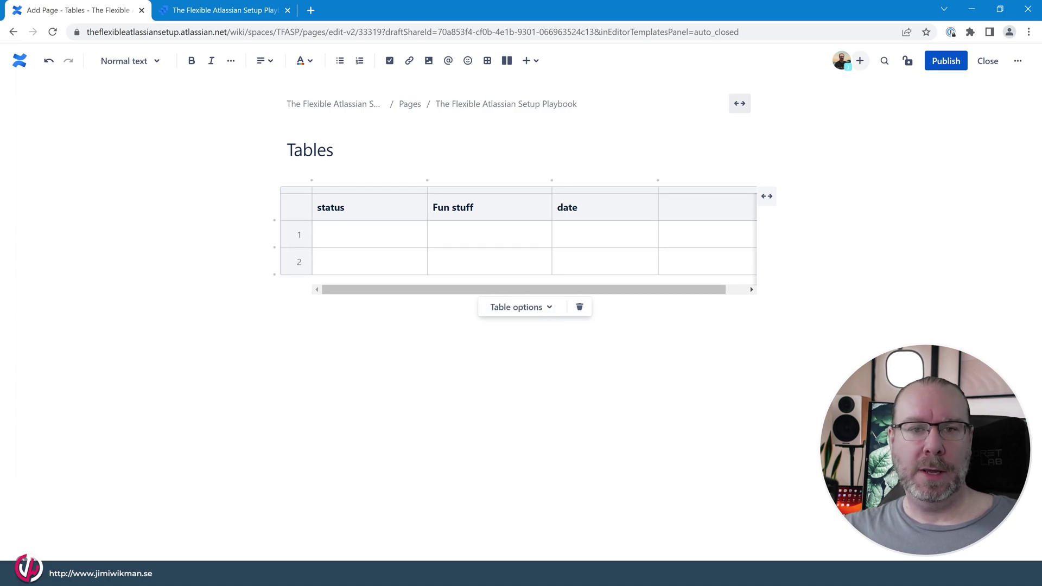
left_click(326, 234)
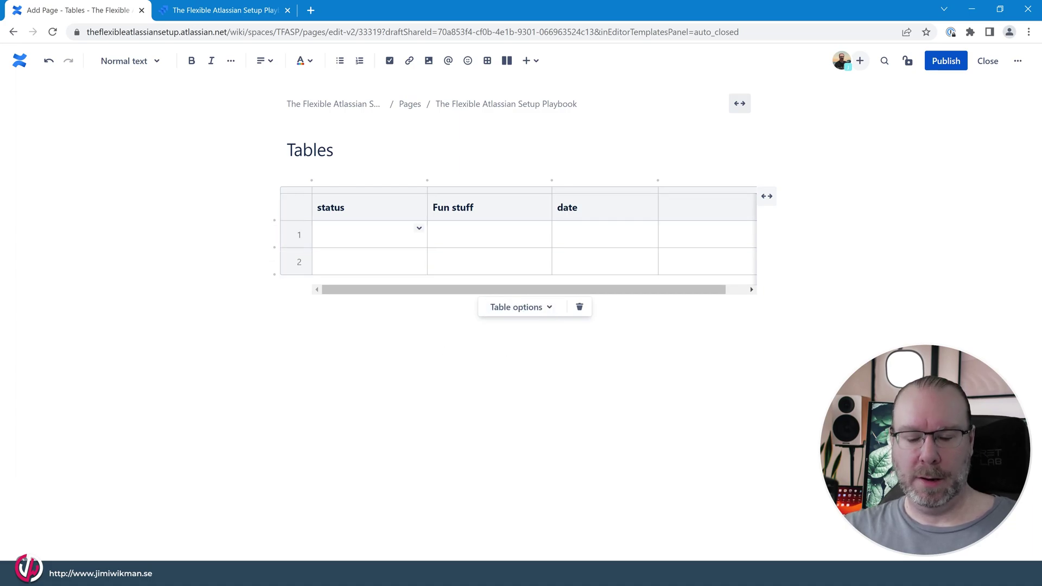
type("sdfs")
key("Down")
type("sdfdsf")
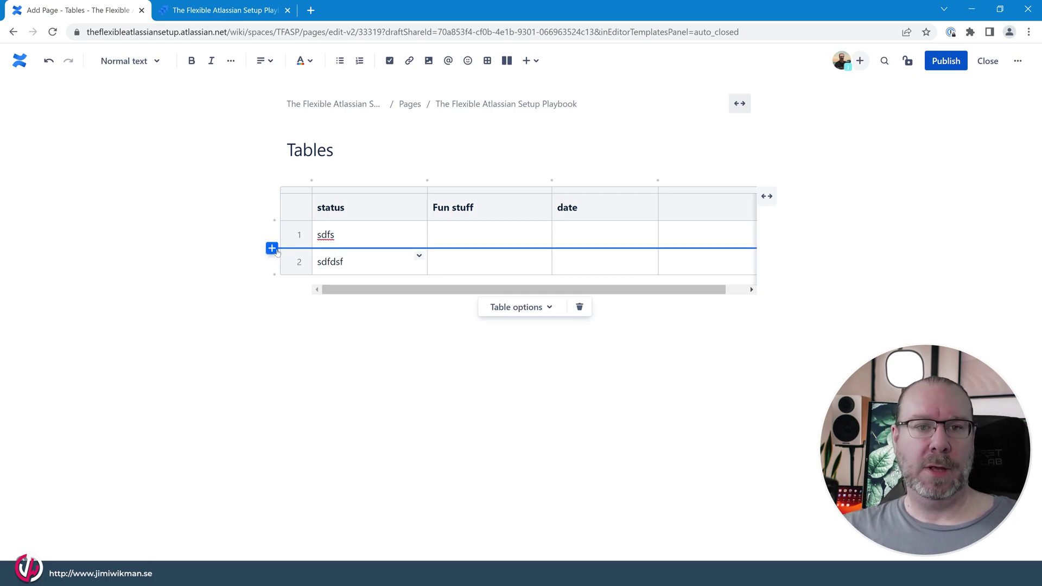
left_click(272, 249)
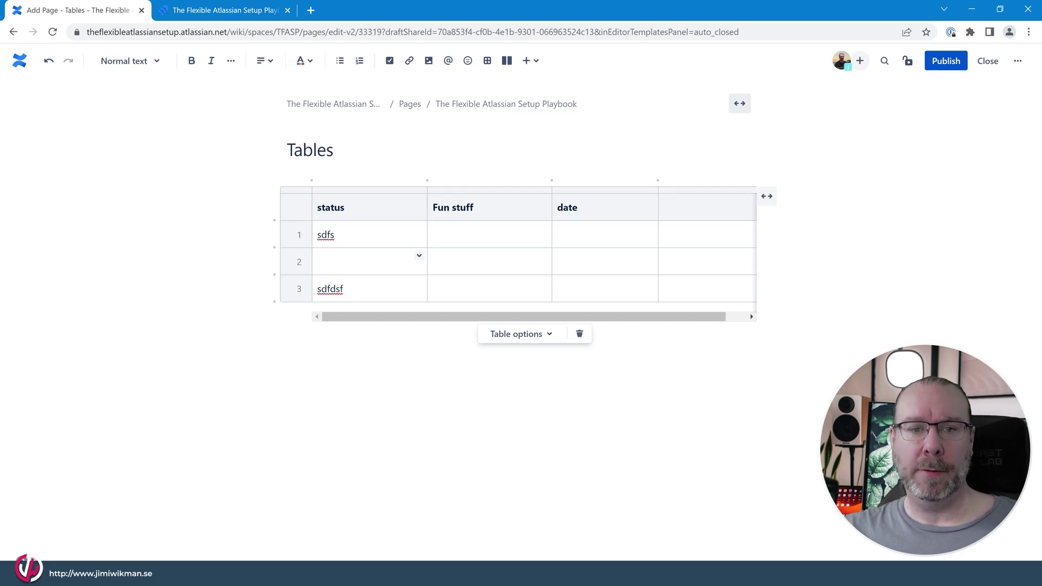
key("ctrl+z")
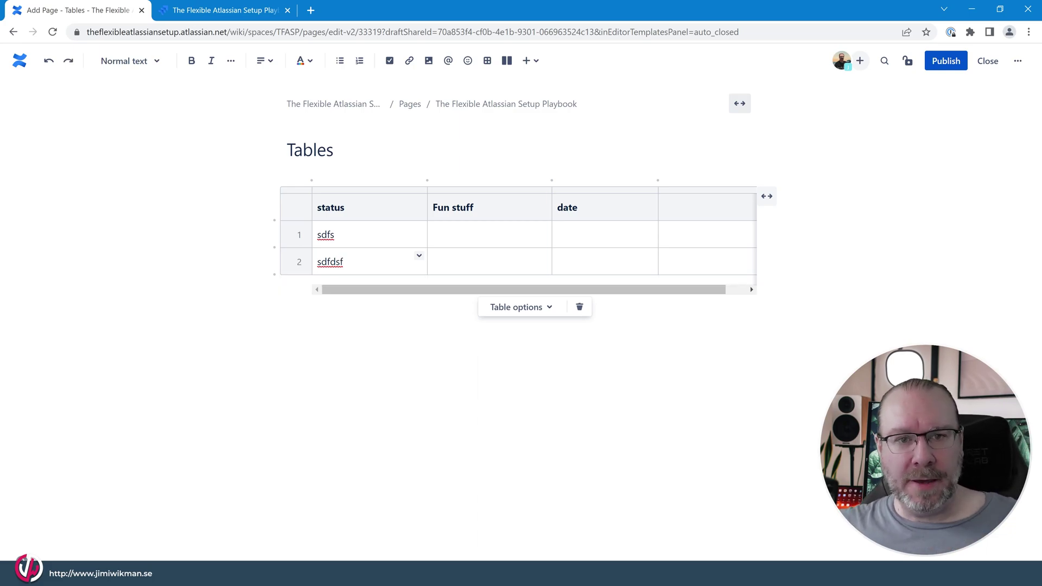
Give row 1's status cell a light-blue background, then clear its 'sdfs' text
left_click(416, 233)
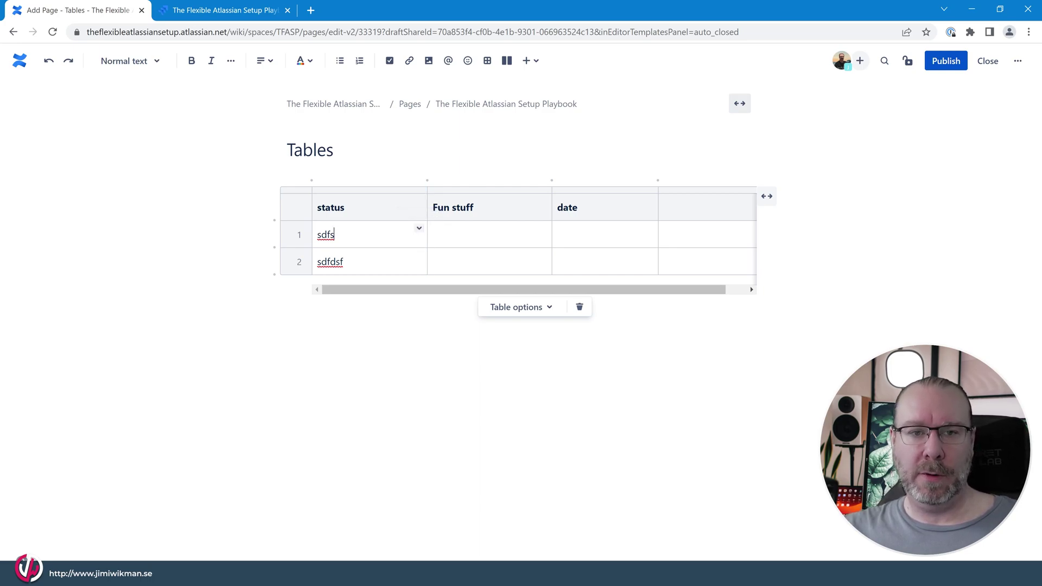
left_click(419, 228)
mouse_move(467, 201)
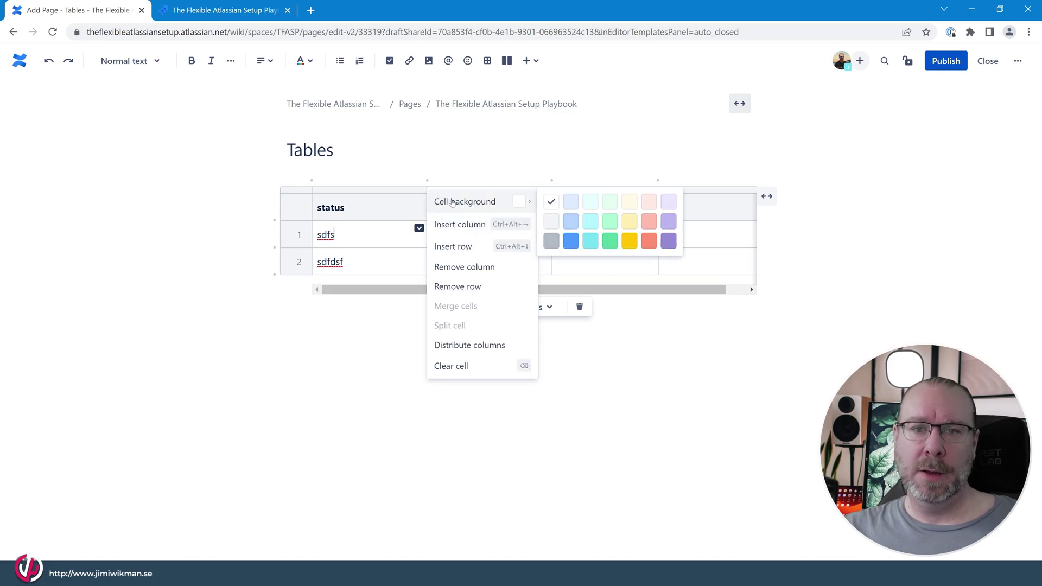
left_click(570, 202)
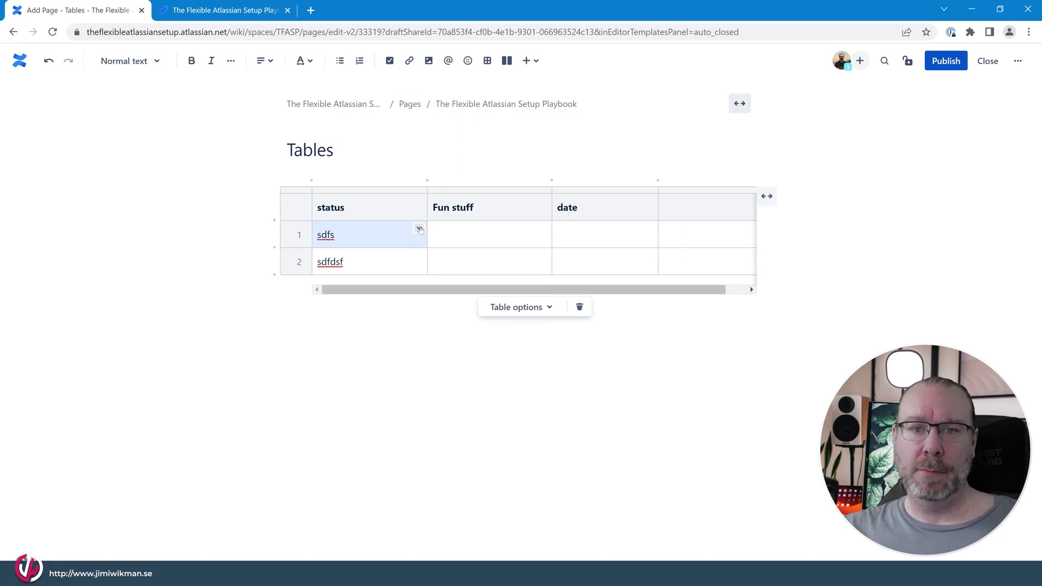
left_click(419, 228)
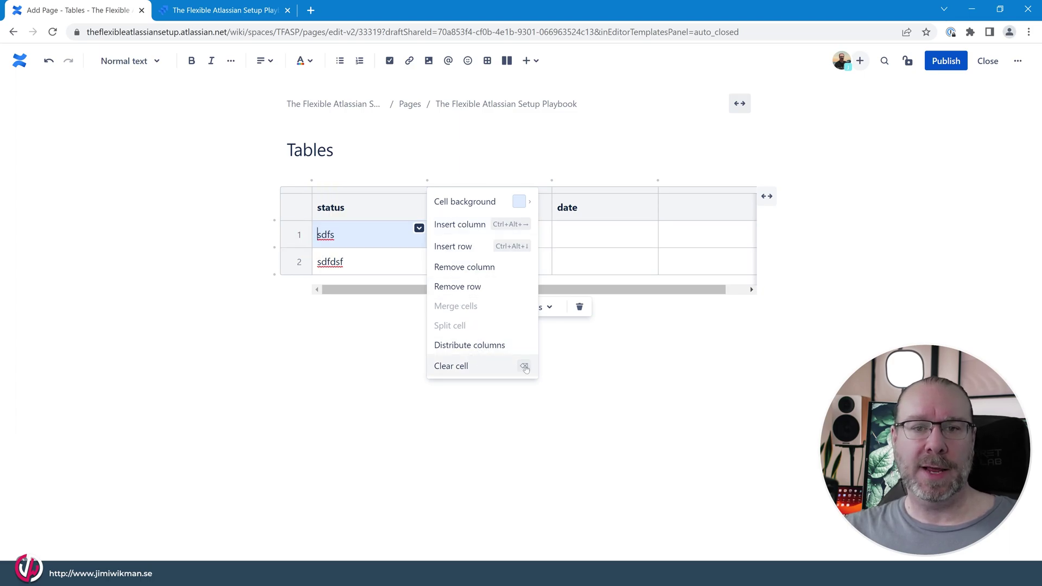
left_click(524, 367)
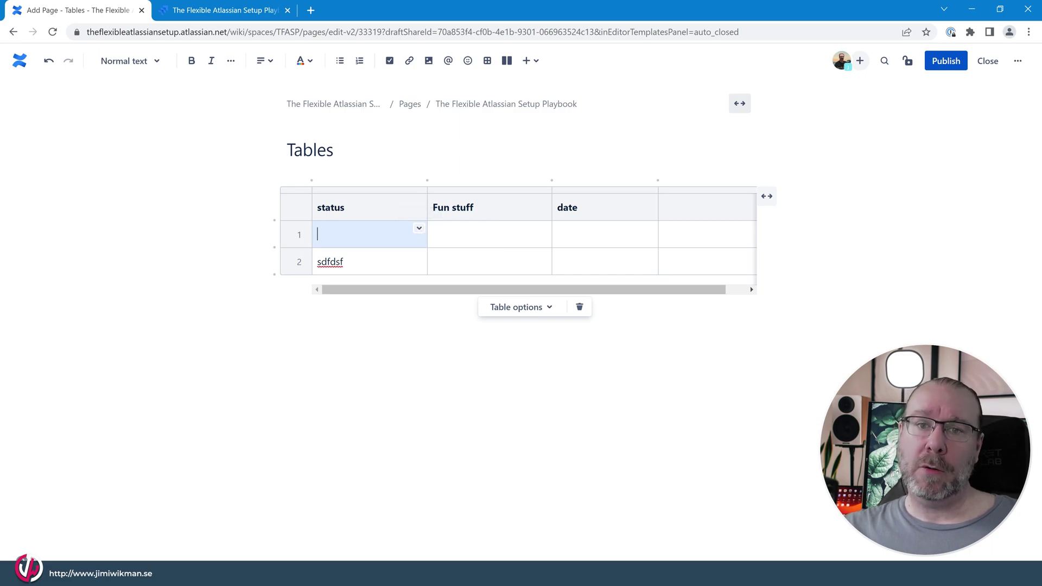
Merge row 1's status and Fun stuff cells, then undo the merge
key("shift+Right")
left_click(419, 228)
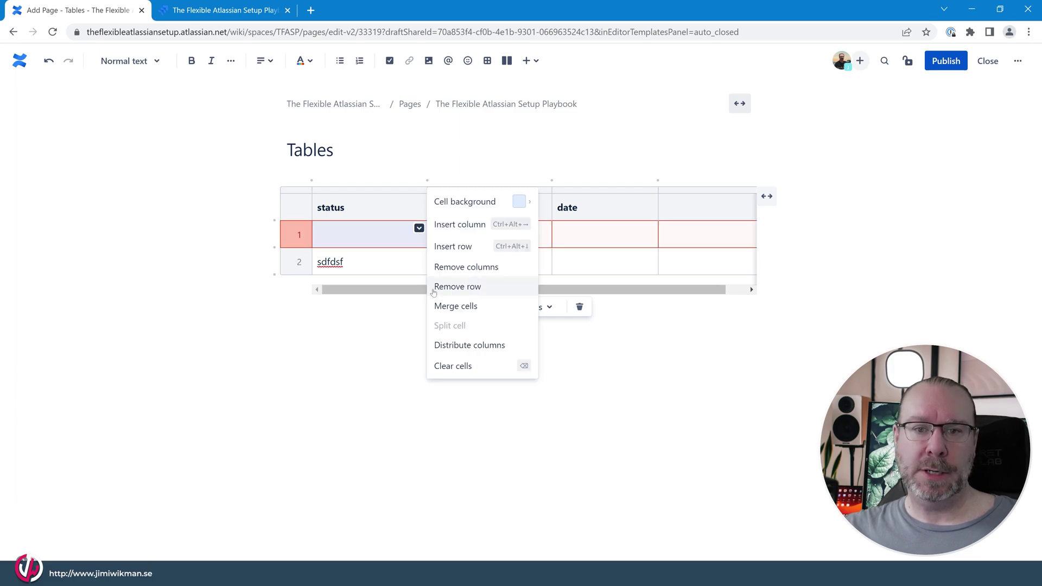
left_click(459, 306)
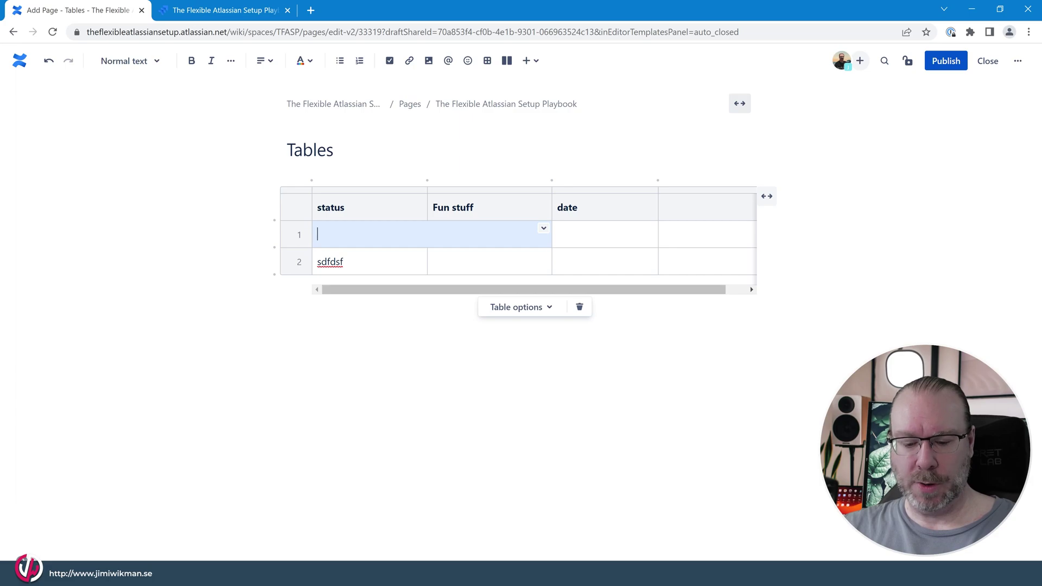
key("ctrl+z")
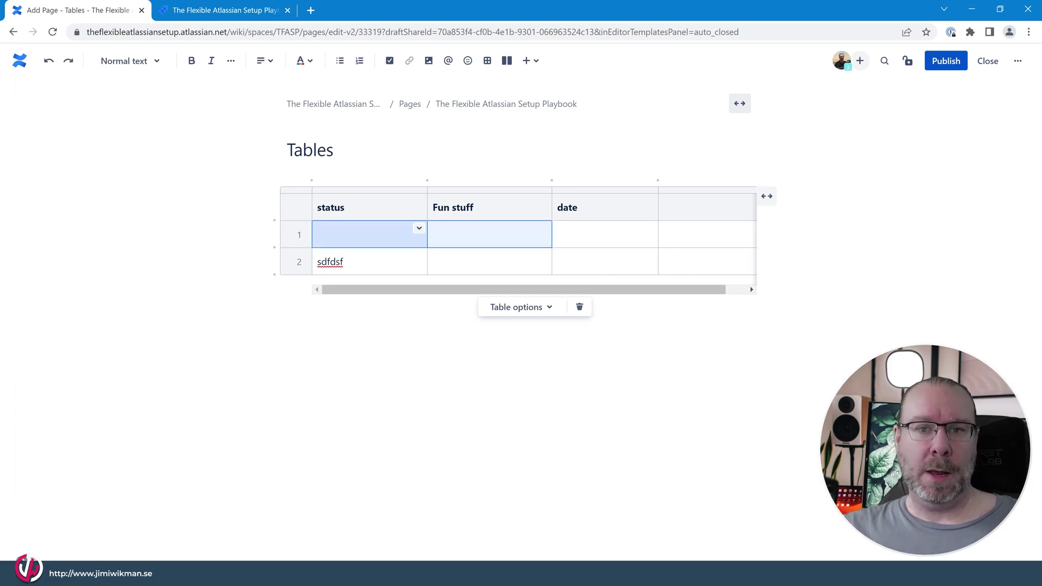
Colour all four cells of row 1 red
left_click_drag(679, 235, 318, 233)
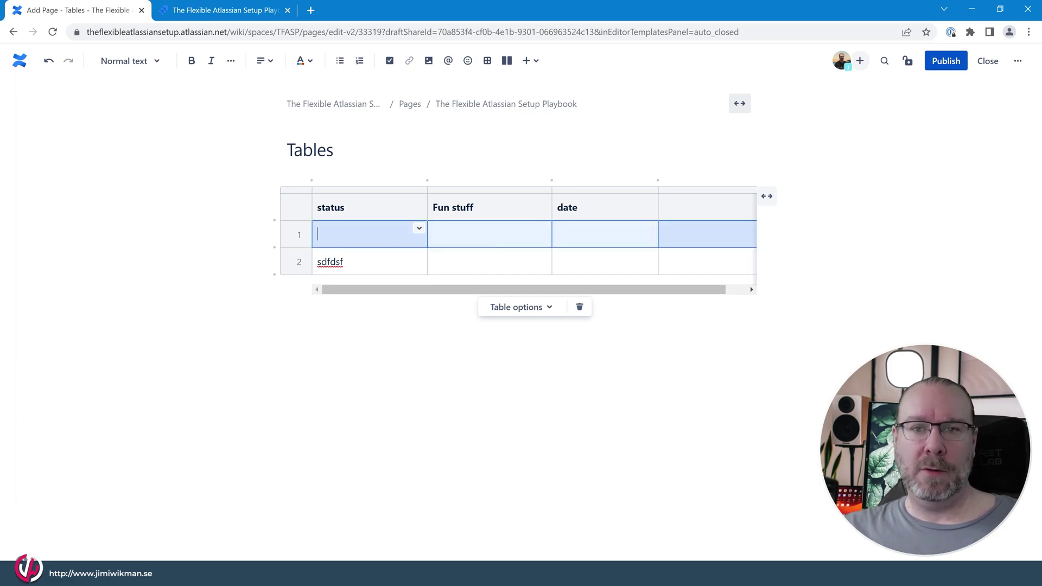
left_click(419, 229)
mouse_move(495, 204)
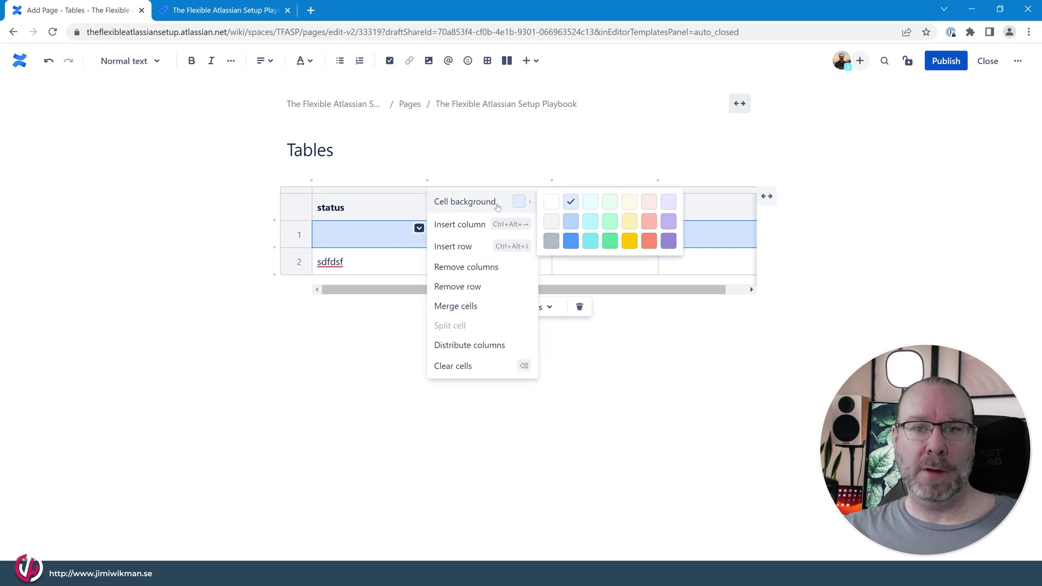
left_click(650, 241)
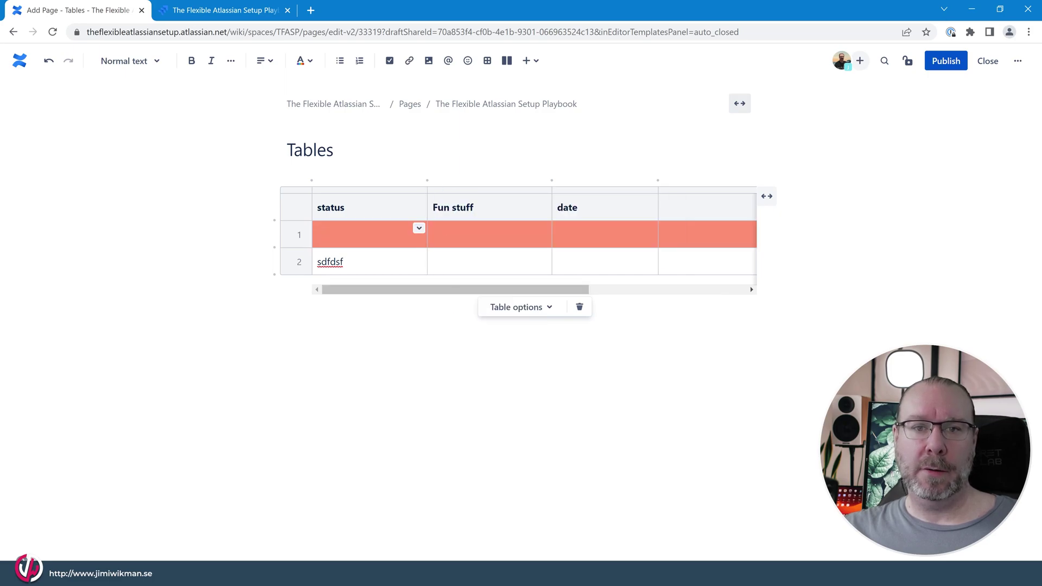
left_click(433, 233)
mouse_move(369, 234)
left_mouse_down()
mouse_move(705, 234)
mouse_move(369, 235)
left_mouse_up()
left_click(663, 233)
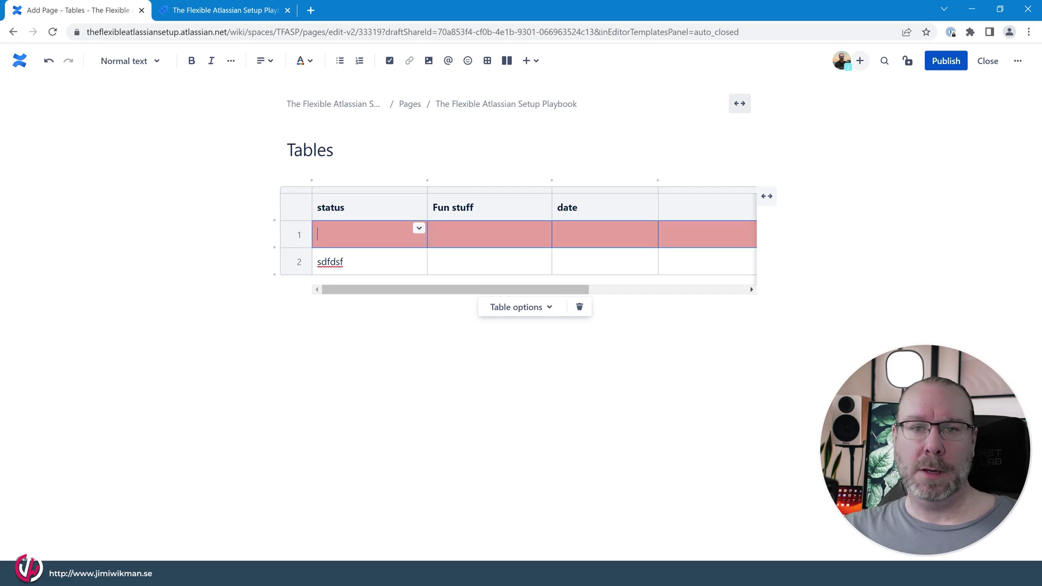
Merge row 1's four cells into one, then undo so they split again
left_click(419, 228)
left_click(456, 306)
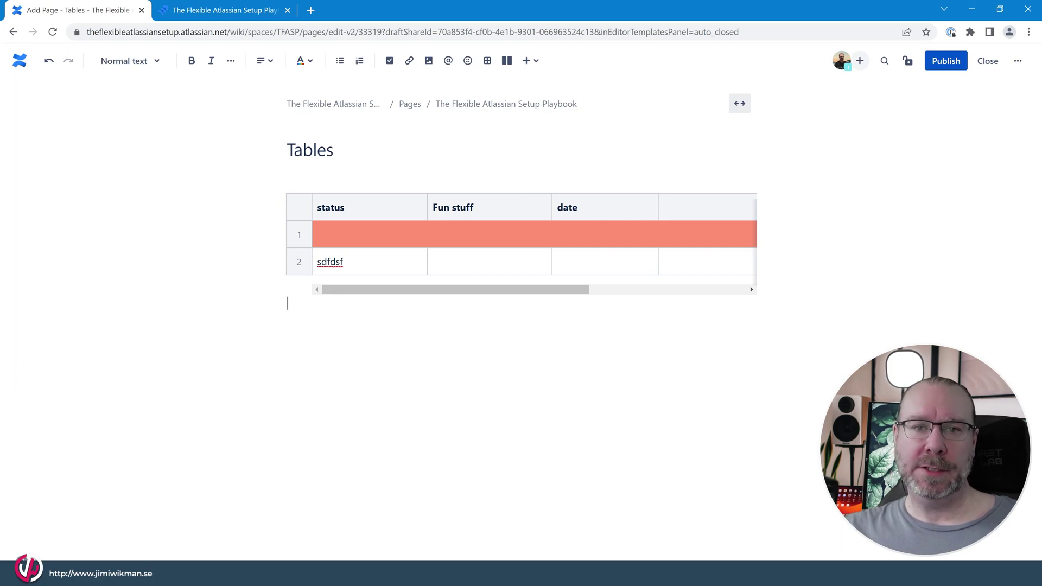
left_click(326, 235)
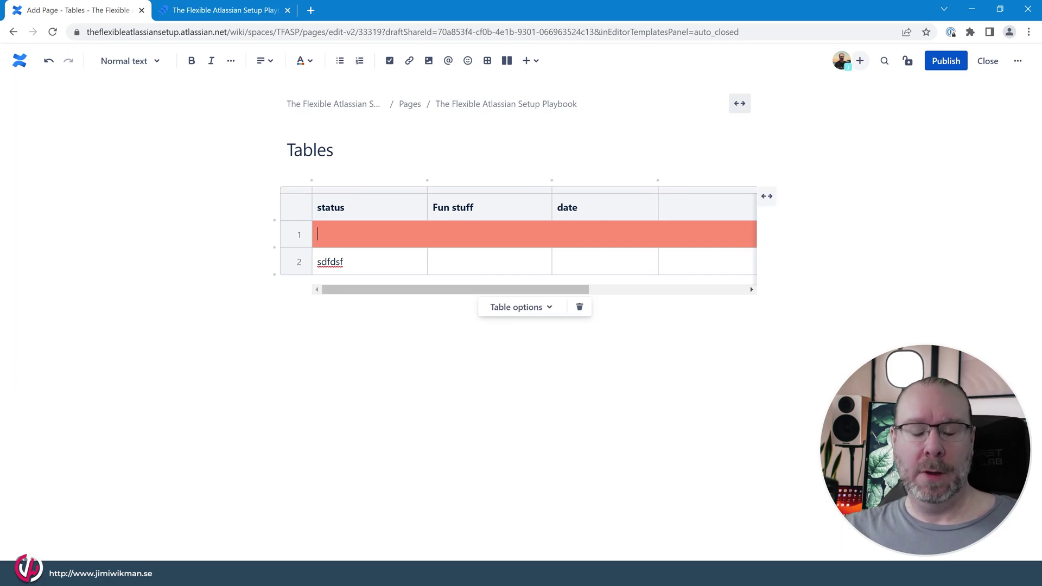
key("ctrl+z")
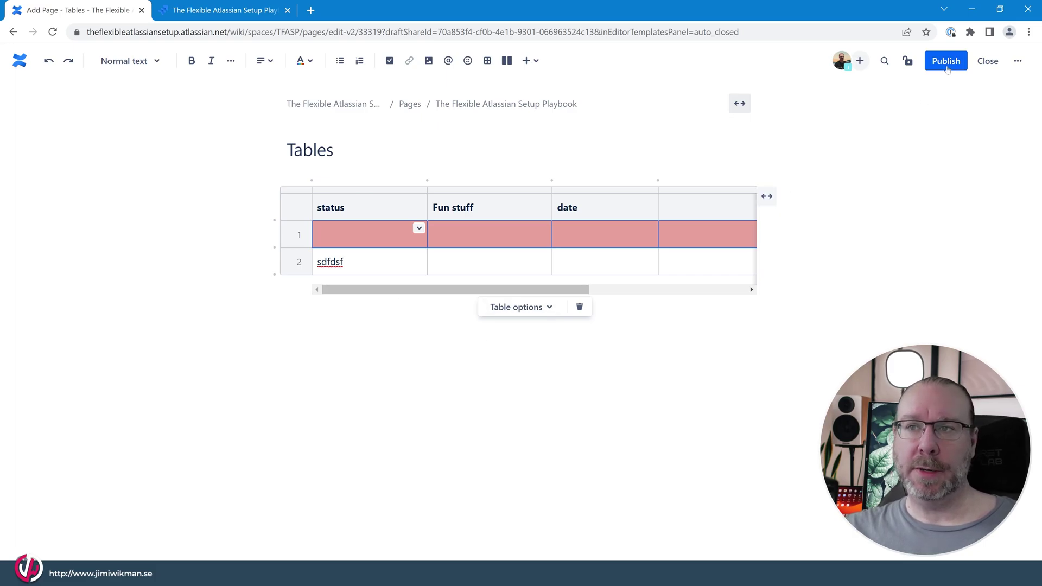
Publish the Tables page, sort the table by status, then clear the sort
left_click(947, 68)
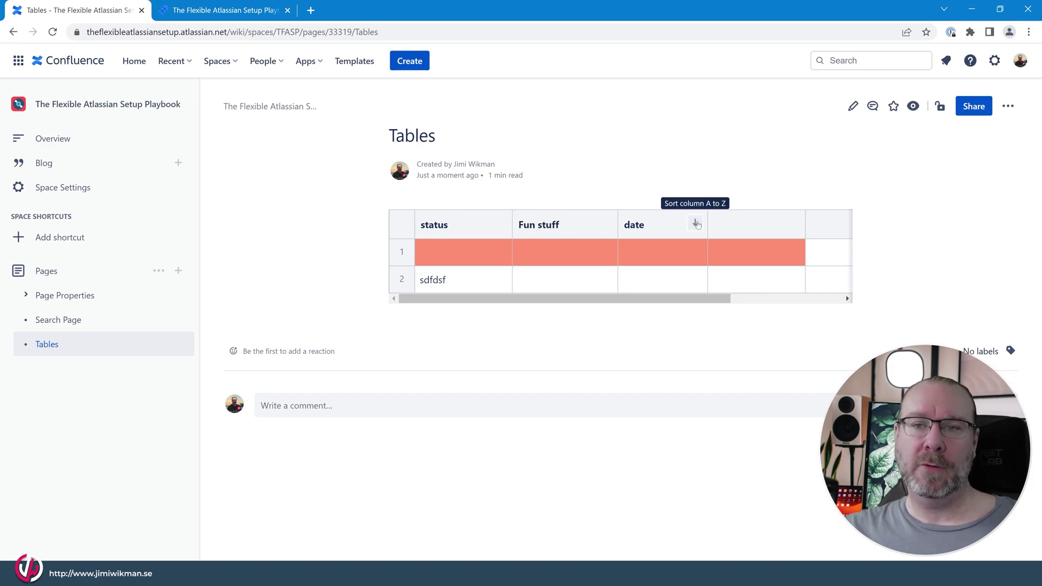
left_click(499, 224)
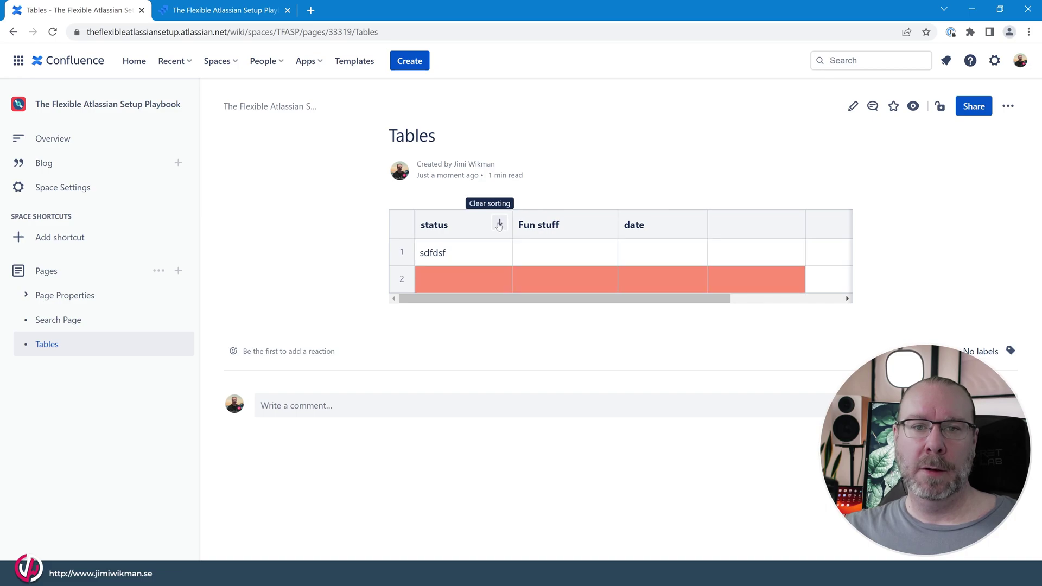
left_click(499, 224)
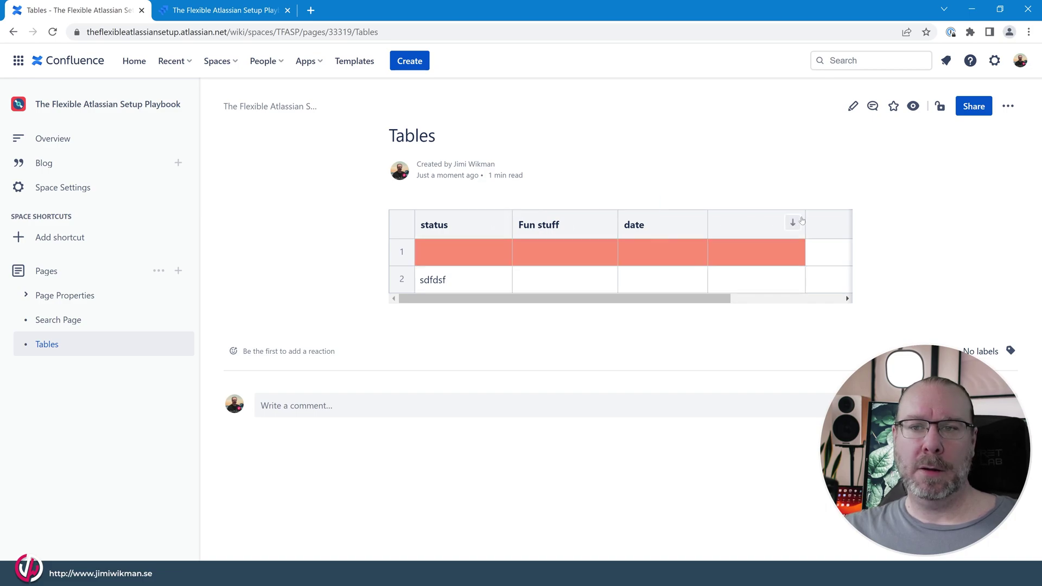
left_click_drag(717, 301, 853, 296)
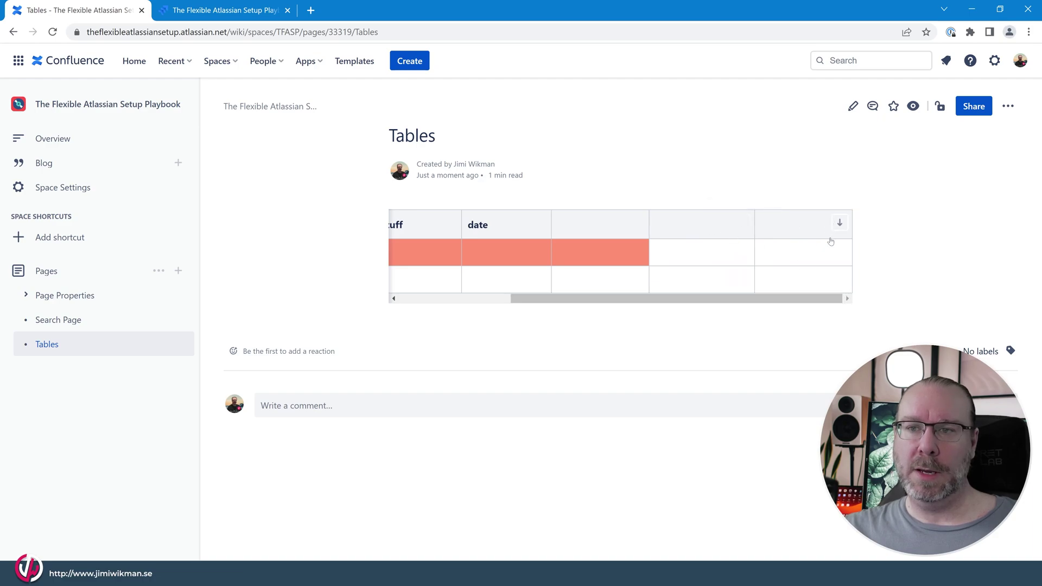
left_click_drag(828, 301, 657, 304)
left_click_drag(551, 301, 804, 295)
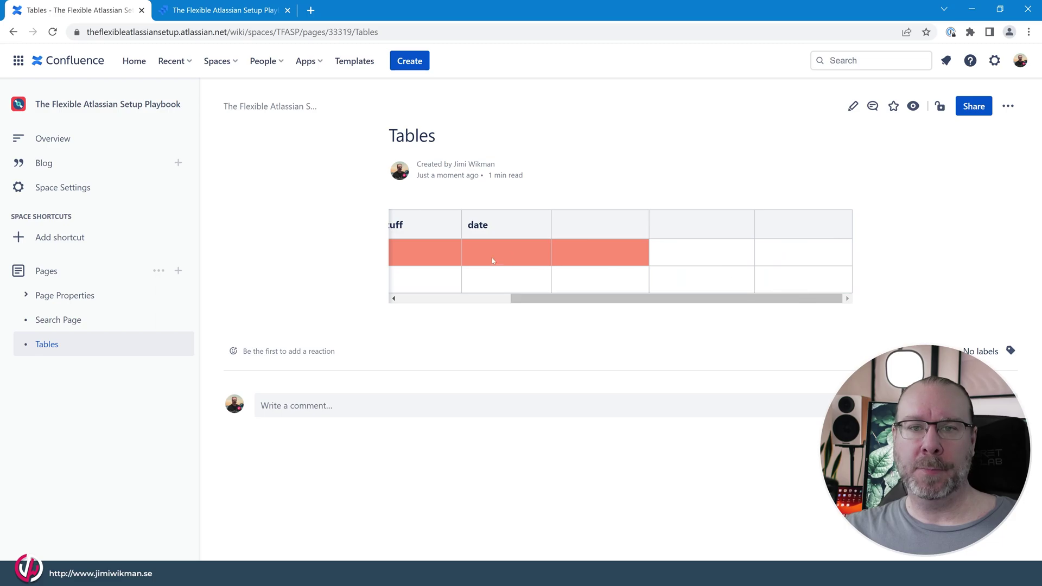
left_click_drag(734, 299, 623, 299)
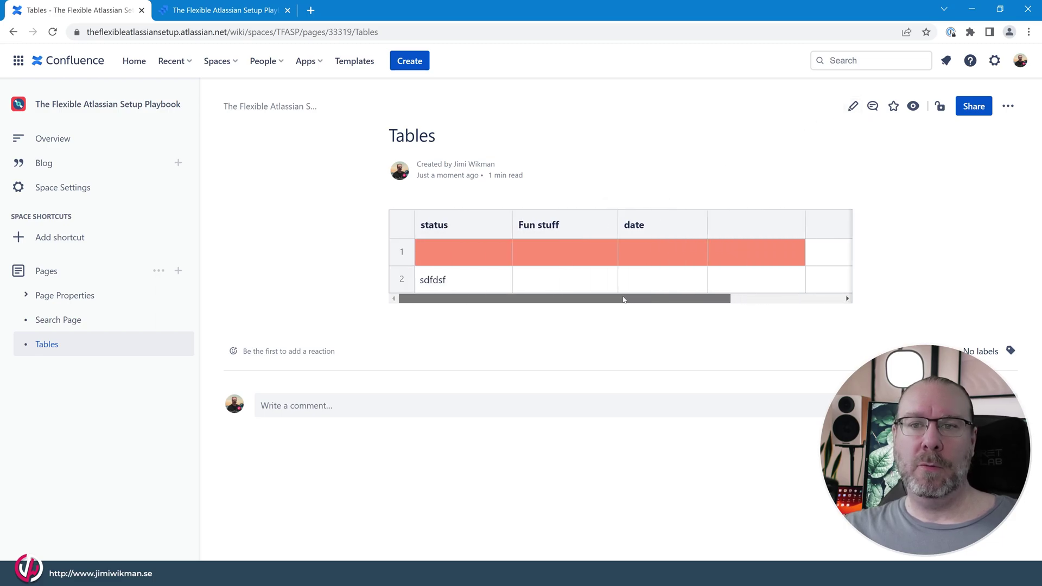
Narrow the status column, stretch the table to full page width, and republish
left_click(853, 106)
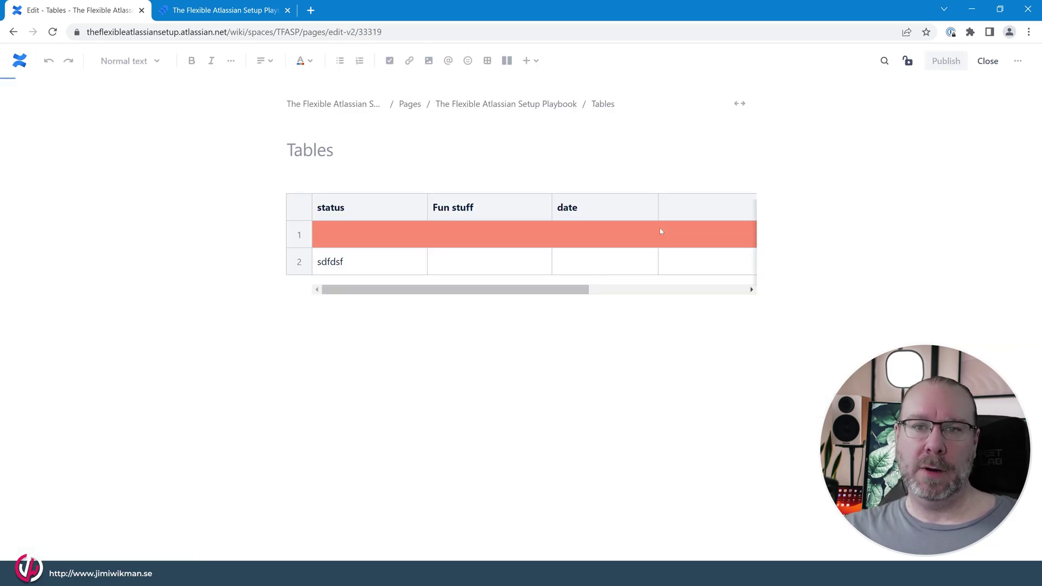
left_click_drag(428, 255, 403, 255)
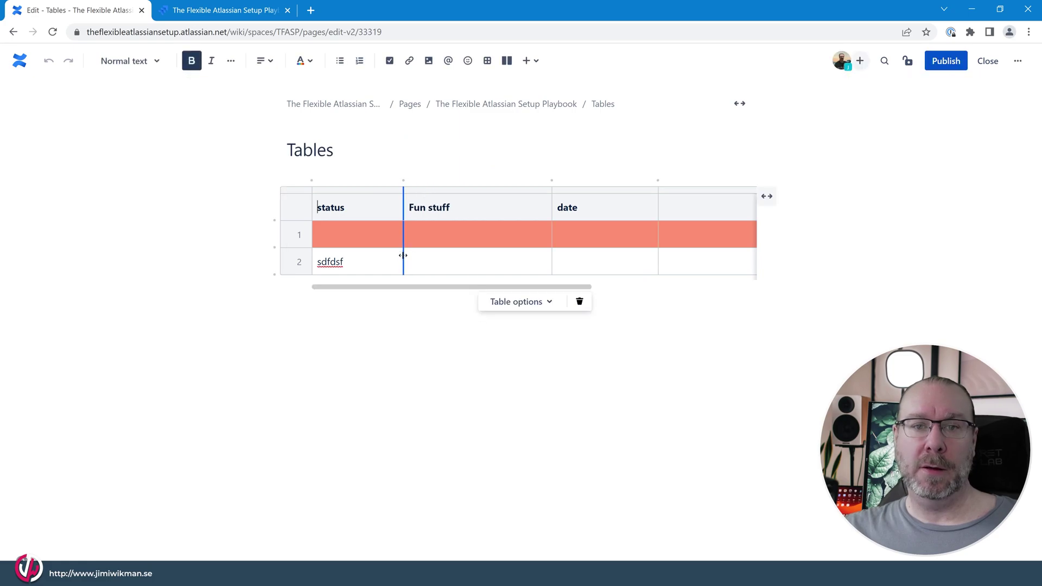
left_click(767, 196)
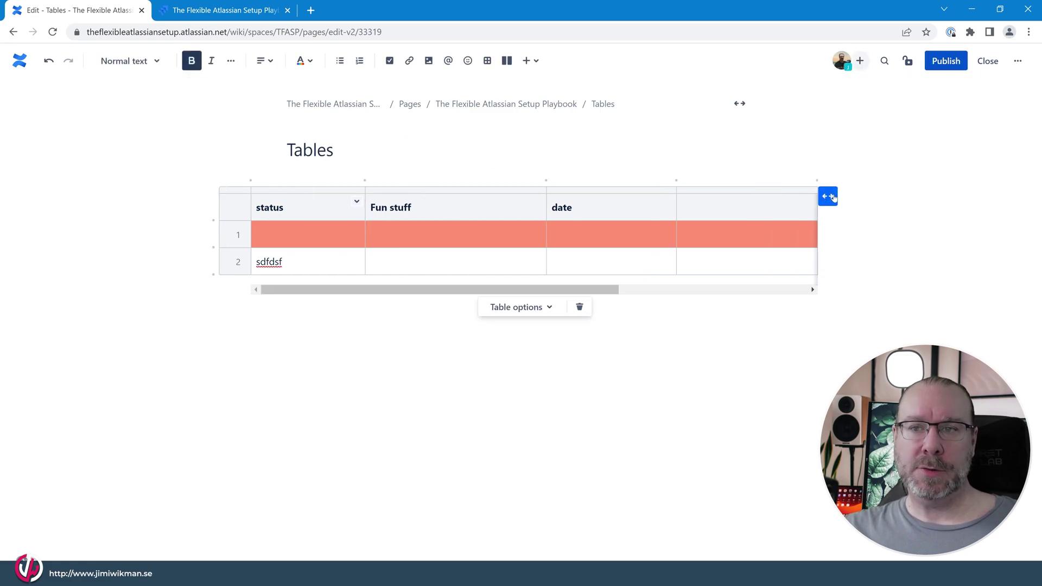
left_click(828, 197)
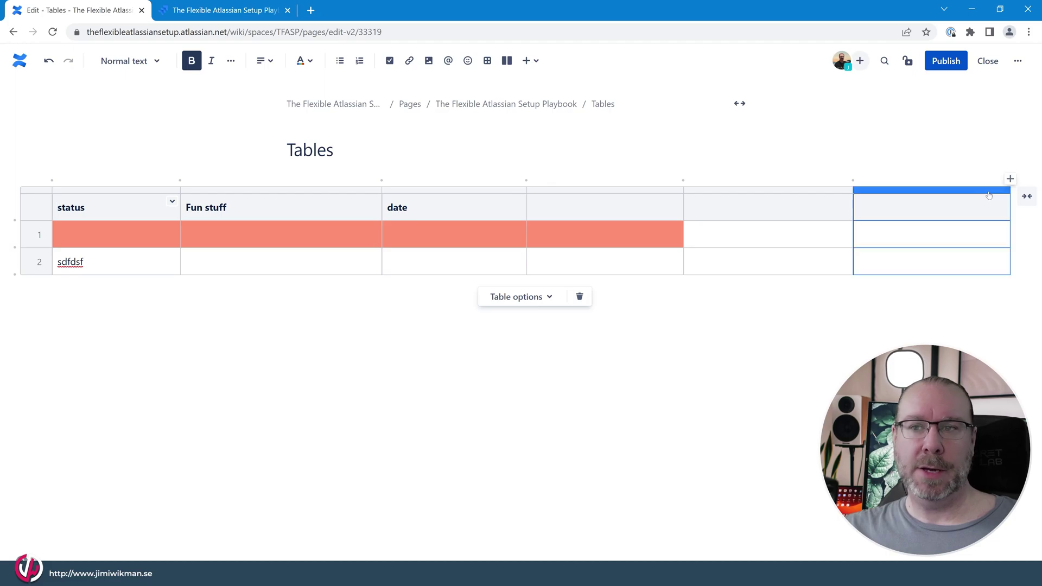
left_click(946, 61)
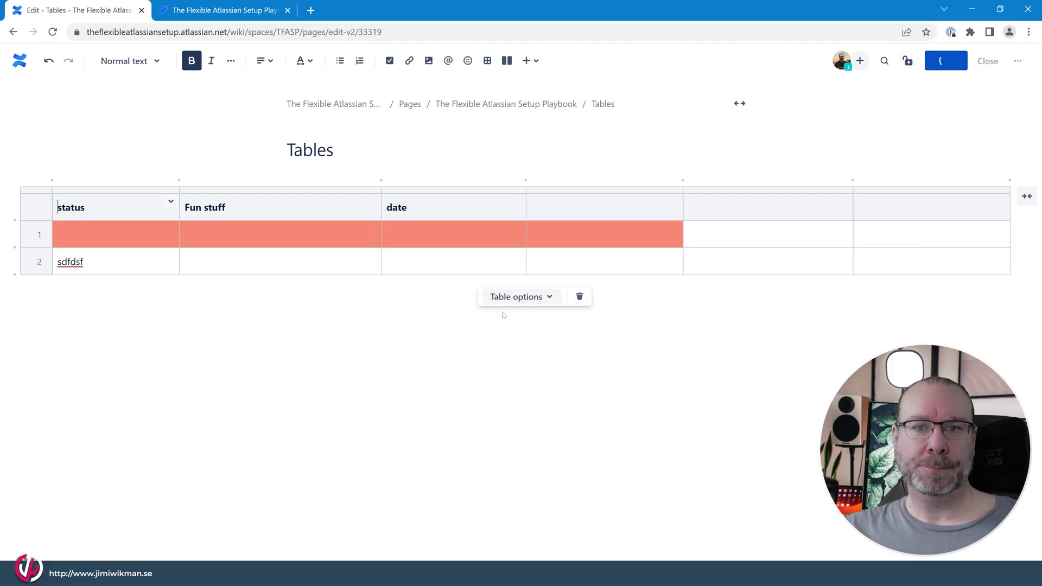
left_click_drag(578, 299, 729, 300)
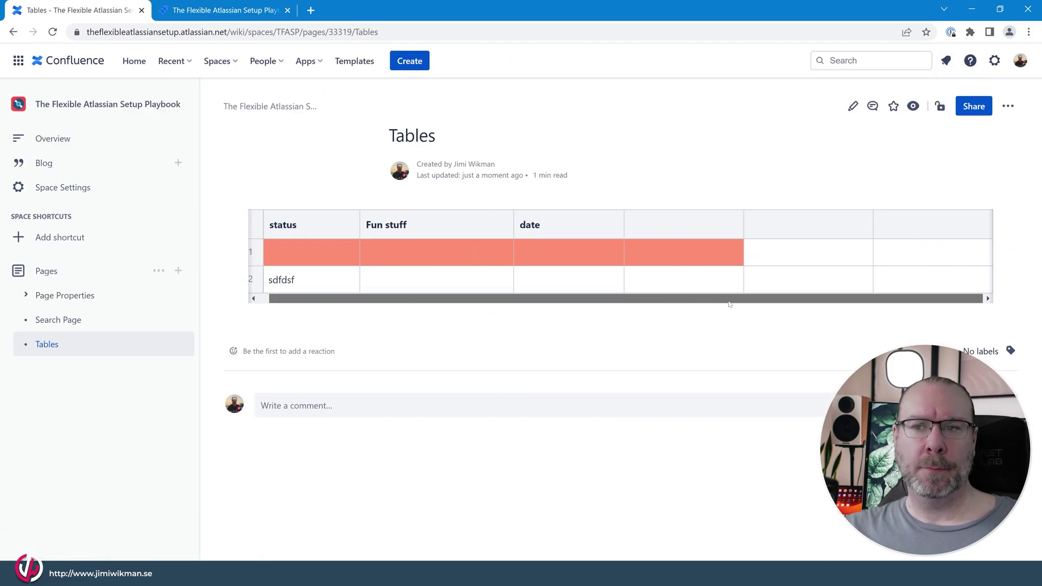
left_click_drag(604, 302, 526, 294)
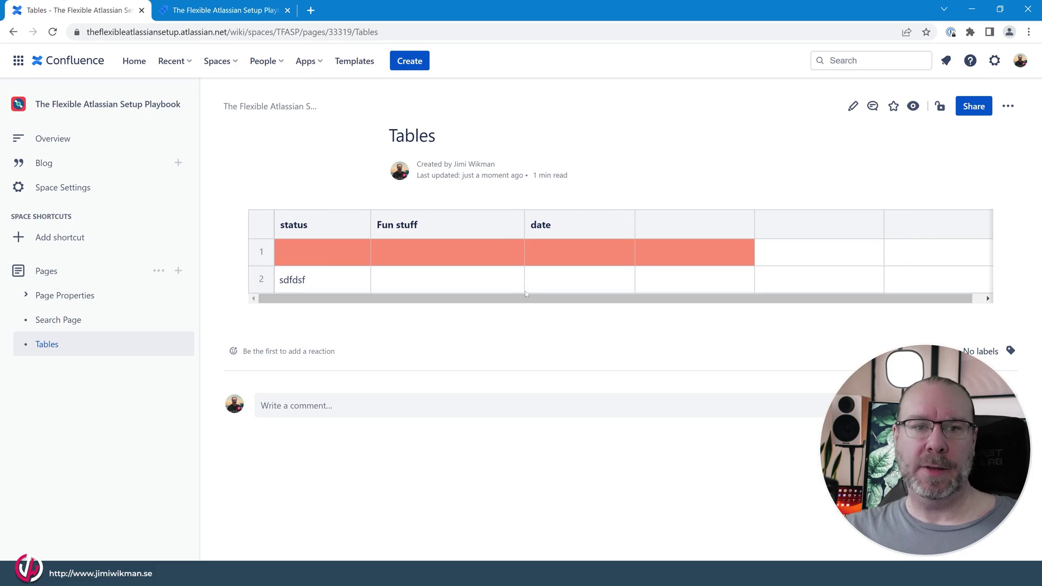
Reopen the page for editing and delete the old table entirely
left_click(854, 106)
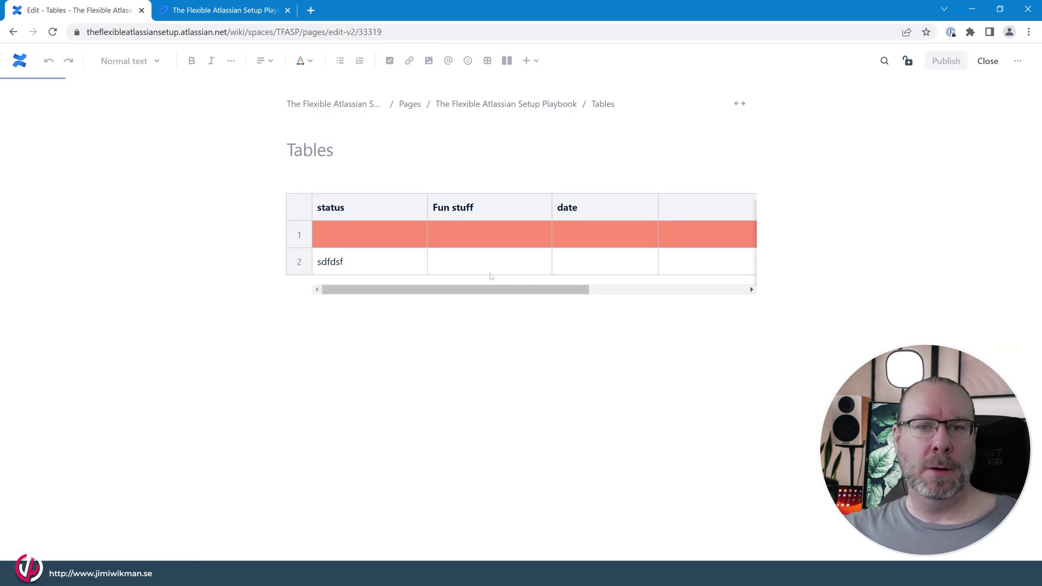
left_click(551, 303)
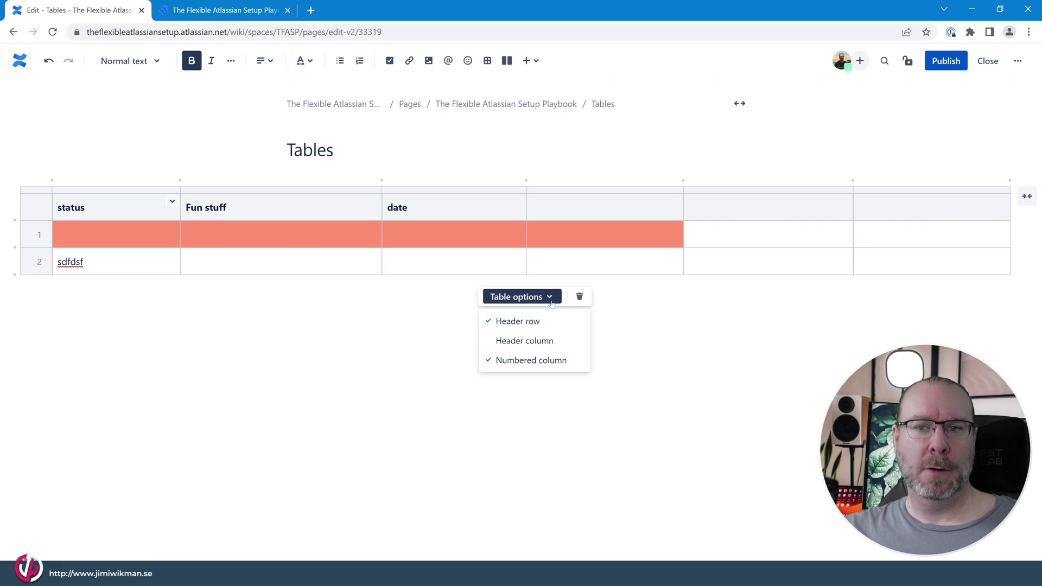
left_click(393, 342)
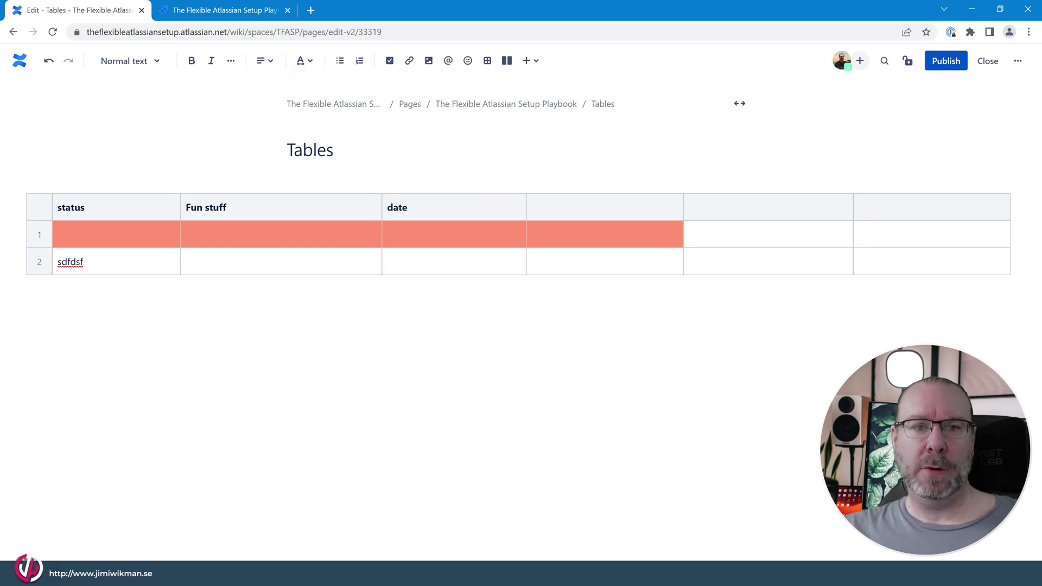
left_click(85, 207)
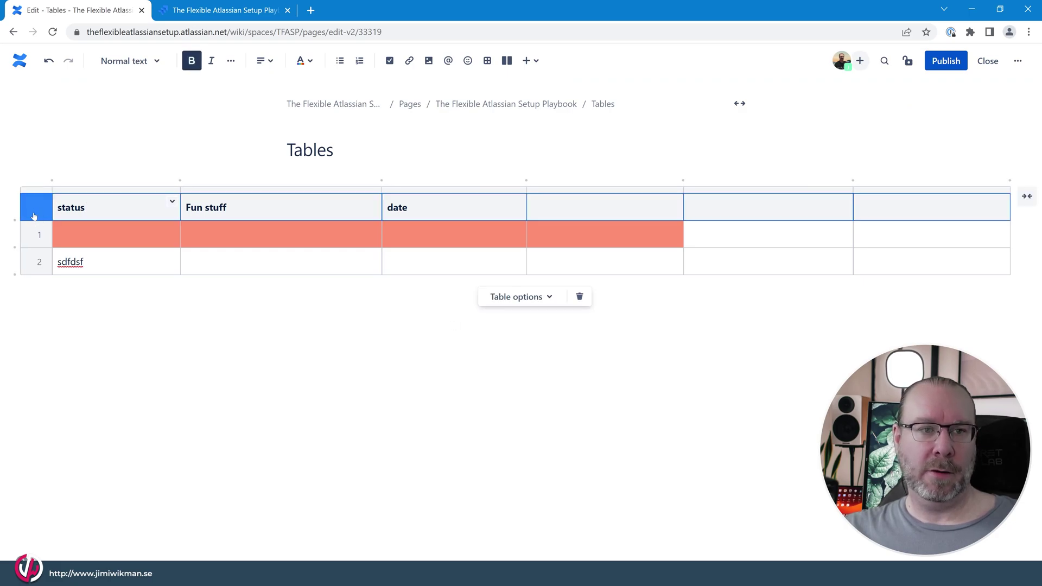
left_click(32, 194)
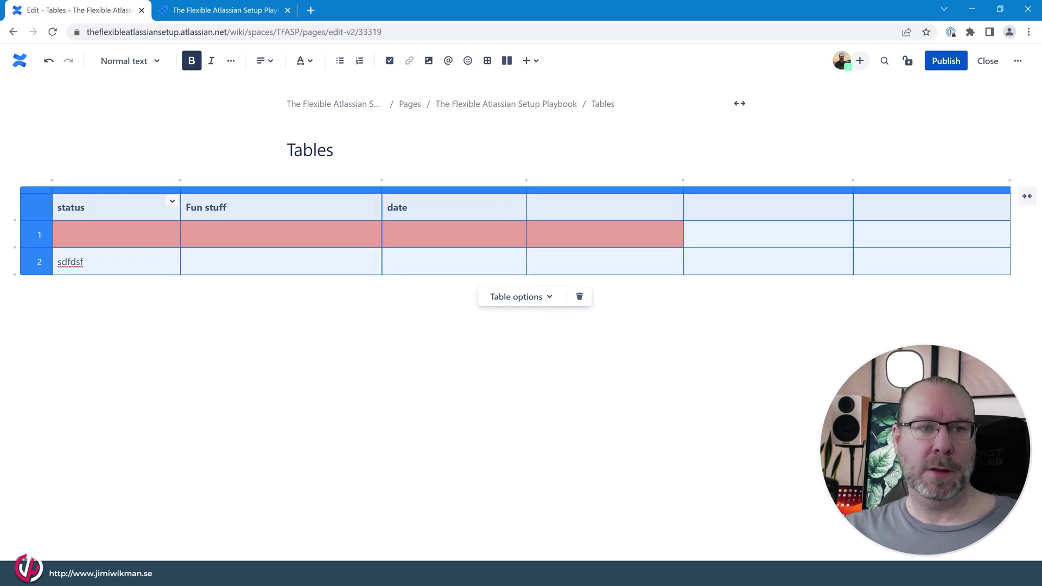
key("Delete")
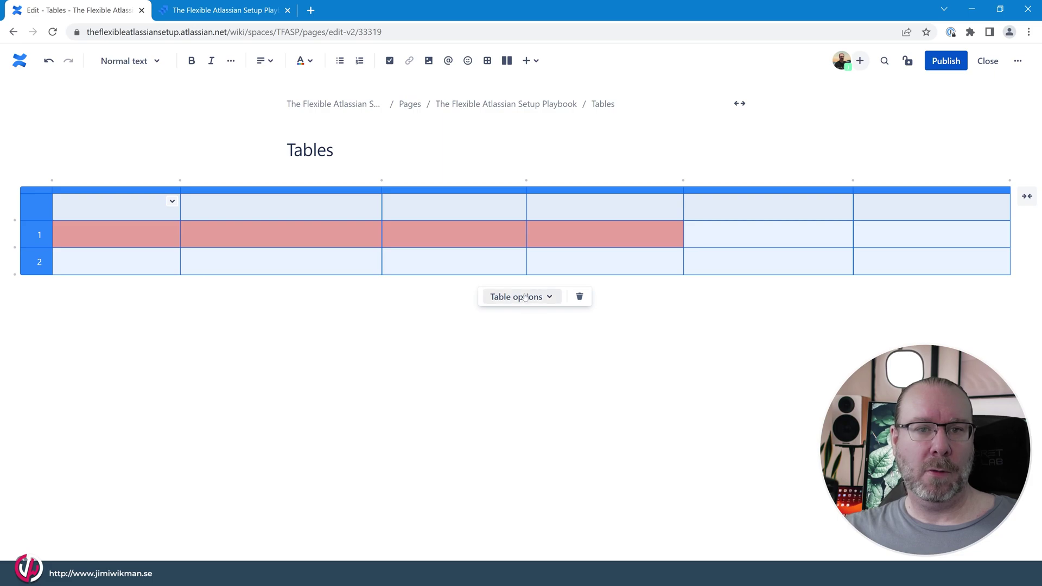
left_click(580, 297)
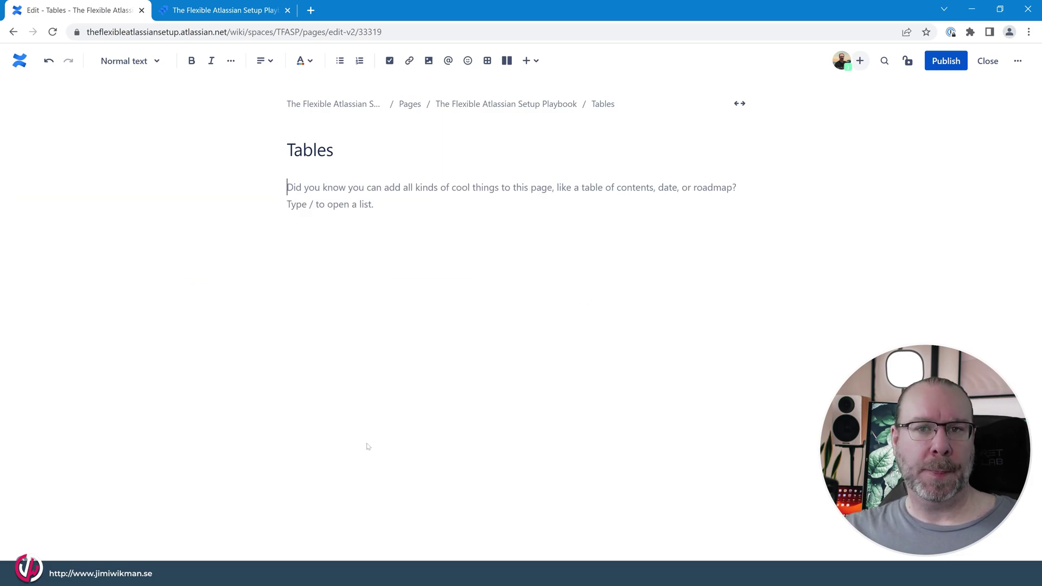
Insert a fresh empty three-column table with /tab
type("/")
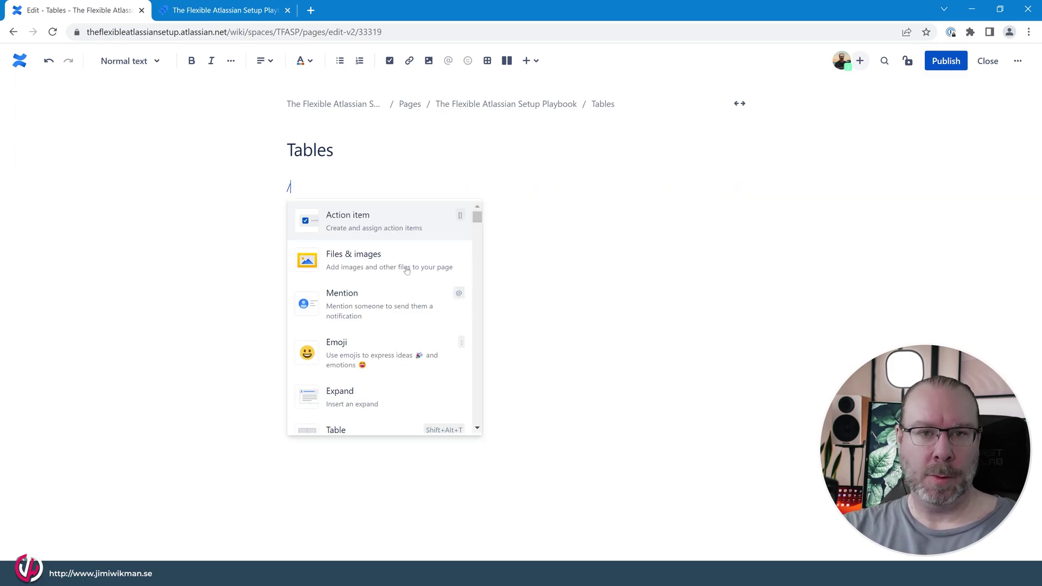
type("table")
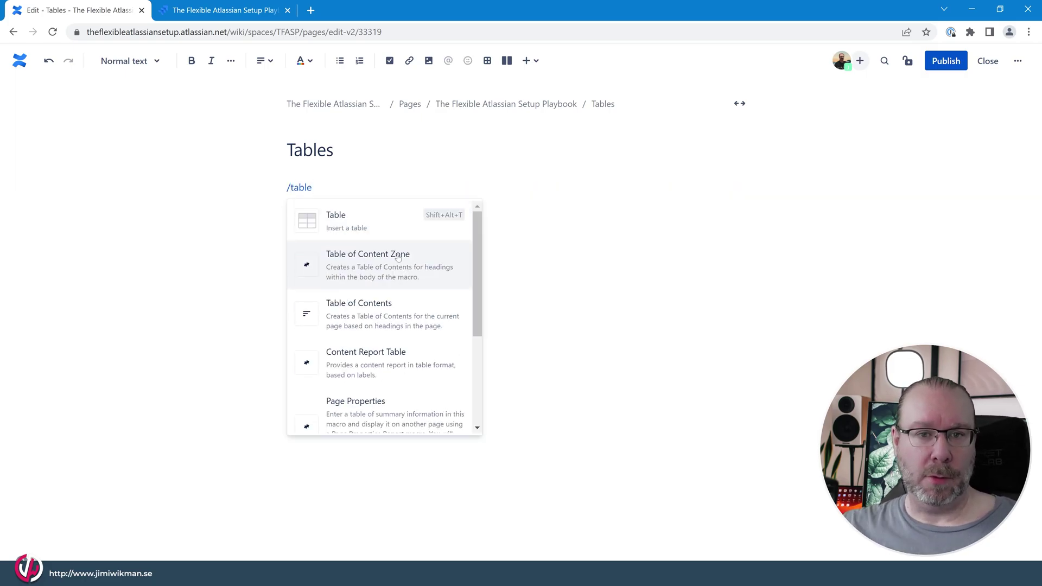
left_click(347, 221)
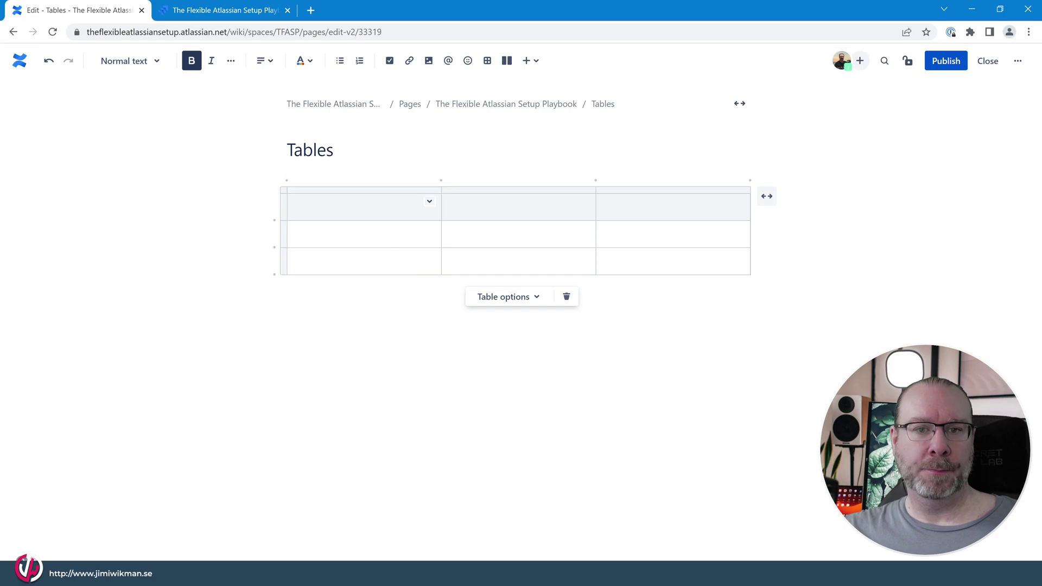
left_click(799, 238)
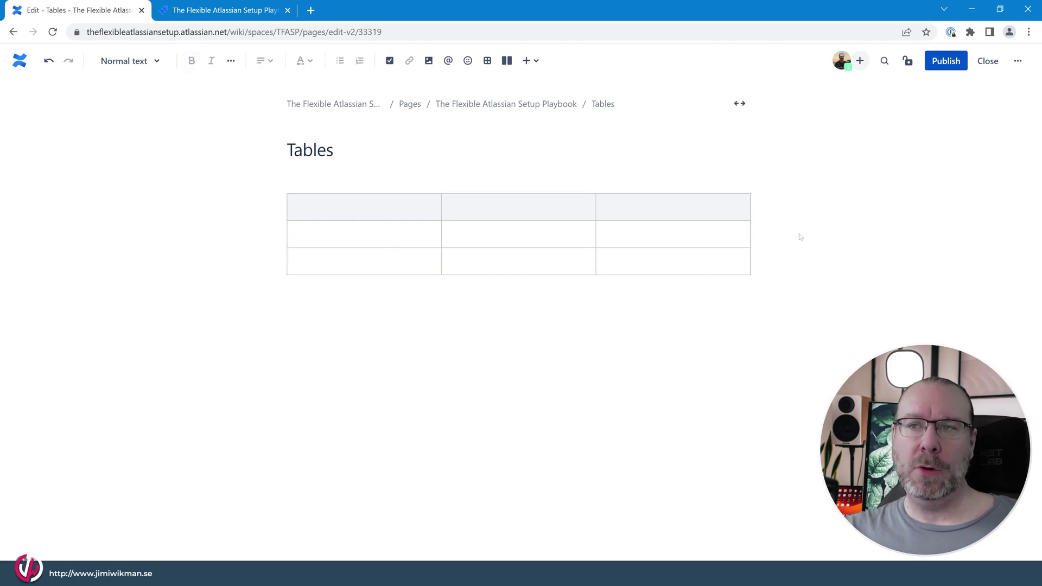